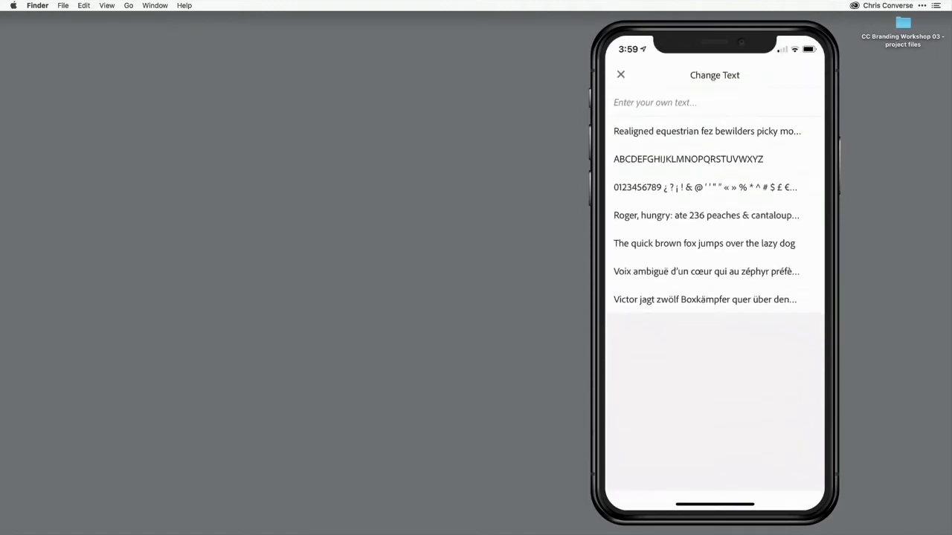
Step: Preview the matched fonts with the sample text 'ice cream'
left_click(655, 101)
type("ice ")
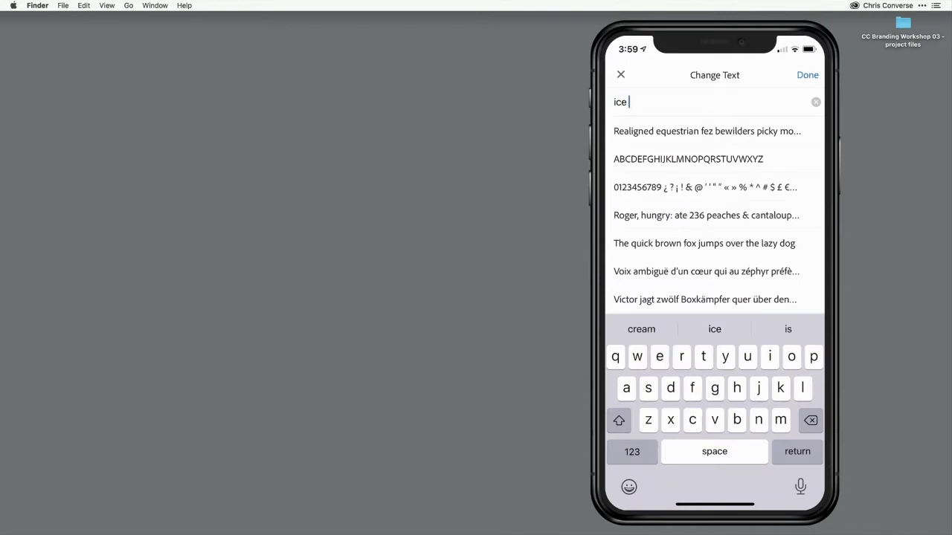
type("cream")
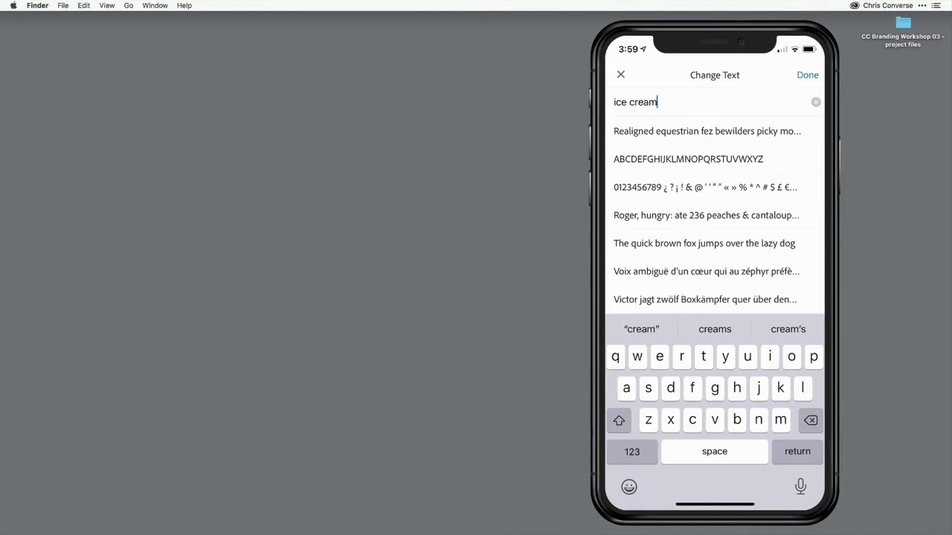
key("Return")
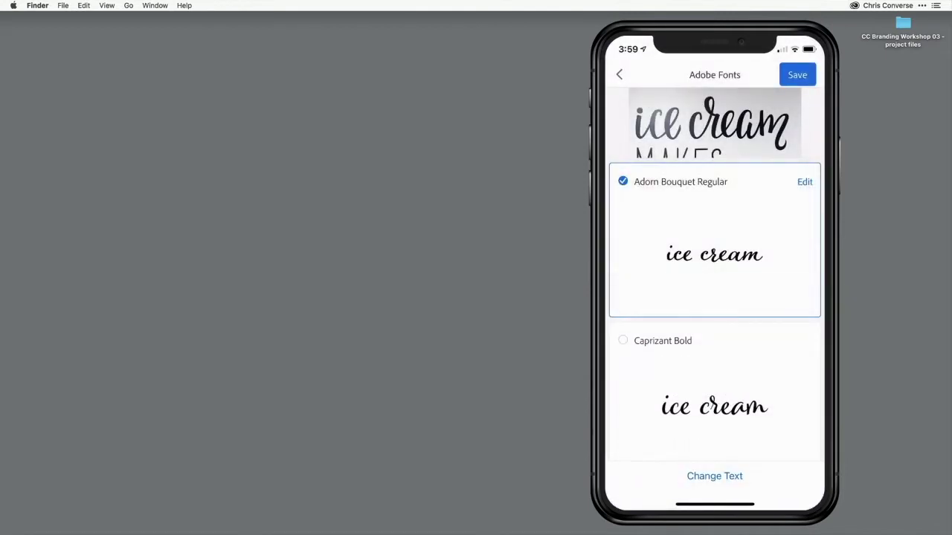
Step: Pick Caprizant Regular from the matched font list and begin saving it
scroll(715, 322, "down", 5)
scroll(715, 322, "down", 5)
scroll(715, 323, "down", 5)
scroll(715, 322, "down", 5)
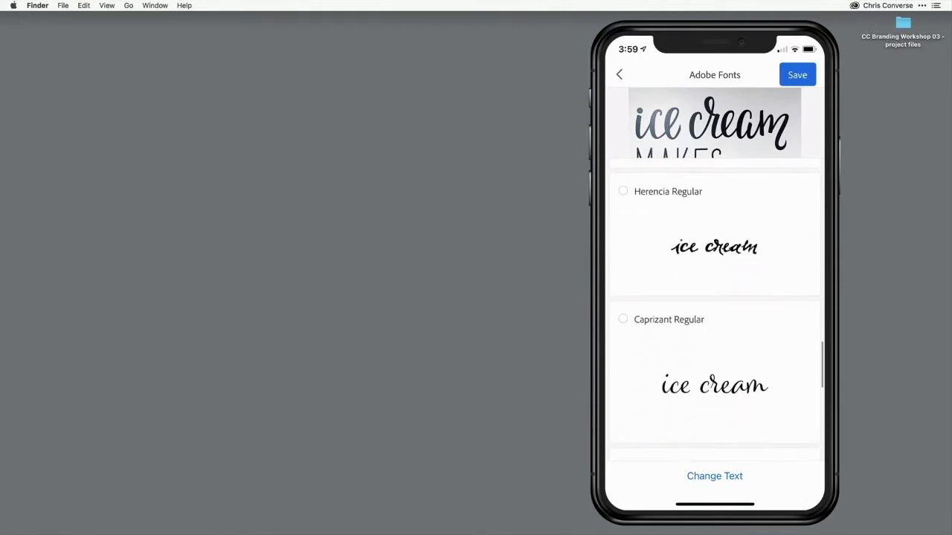
scroll(715, 322, "down", 2)
left_click(714, 328)
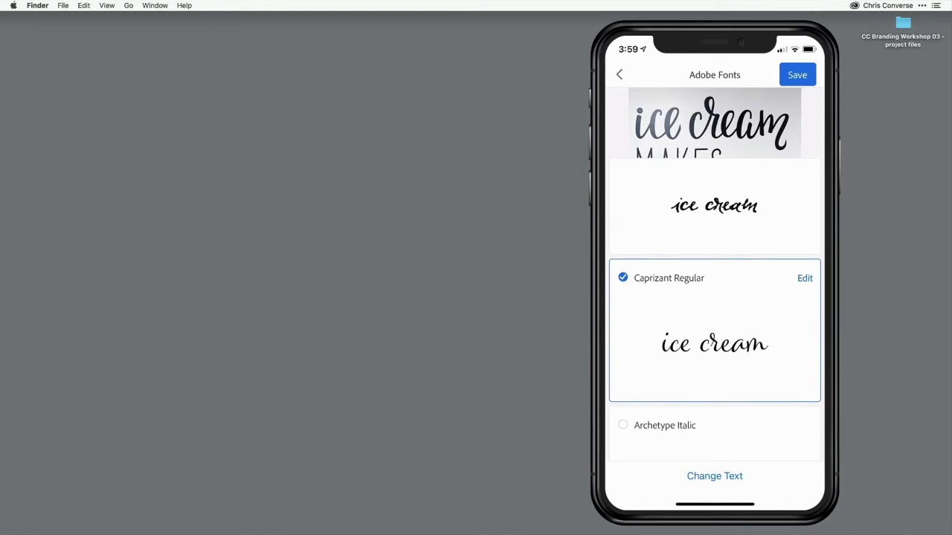
left_click(797, 74)
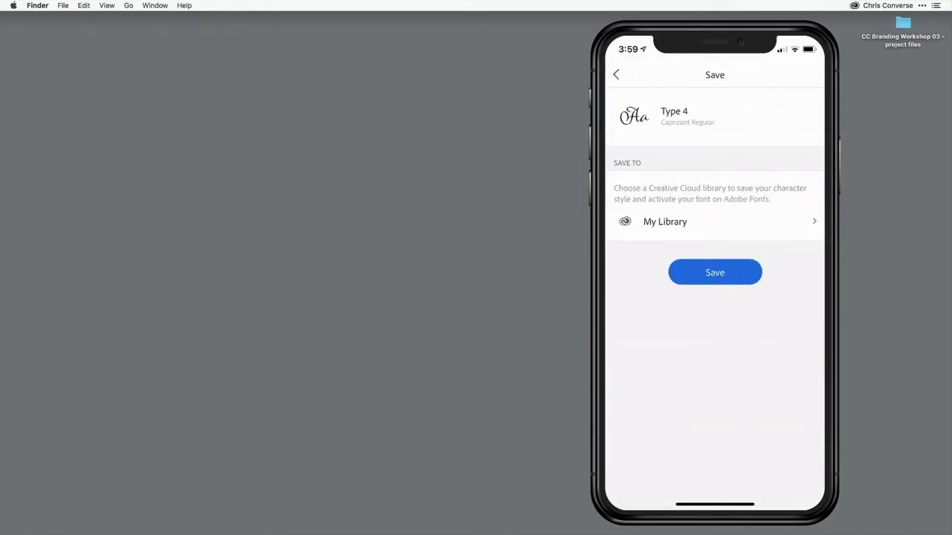
Step: Rename the type style from 'Type 4' to 'hand lettering' and save it into The Coffee House library
left_click(714, 112)
key("BackSpace")
key("BackSpace")
key("BackSpace")
key("BackSpace")
key("BackSpace")
key("BackSpace")
type("hand lettering")
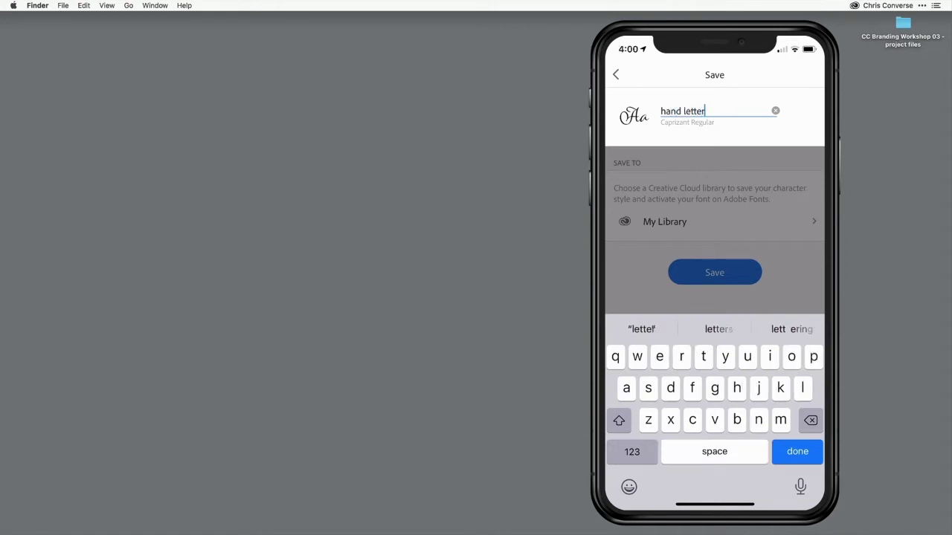
key("Return")
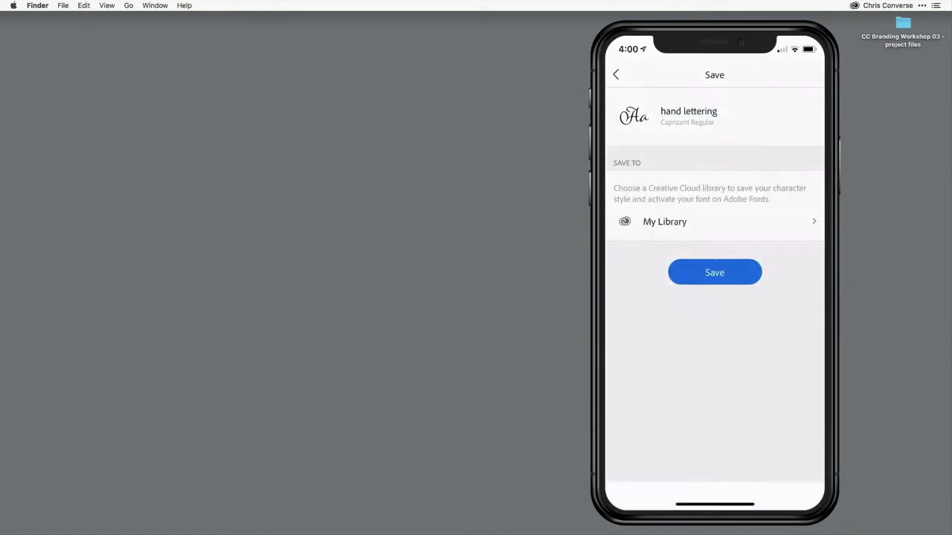
left_click(664, 222)
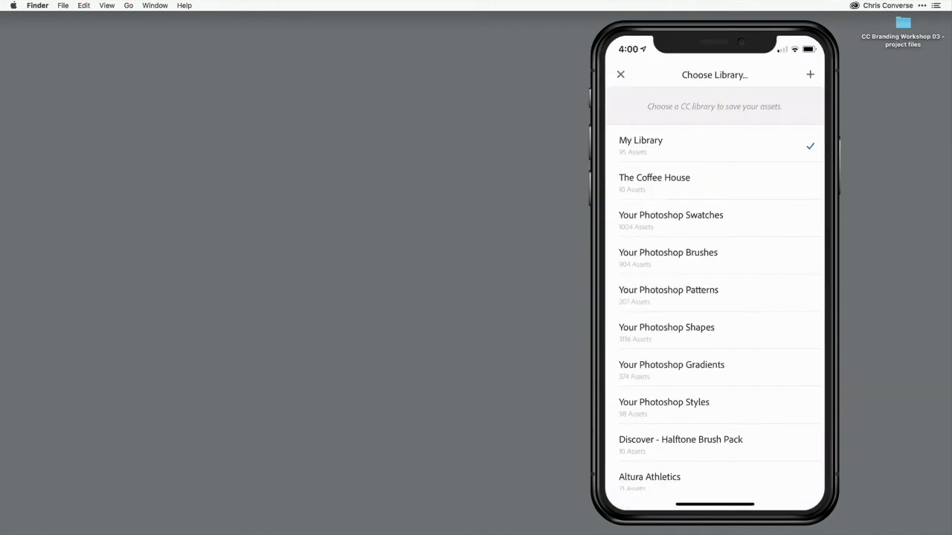
left_click(654, 178)
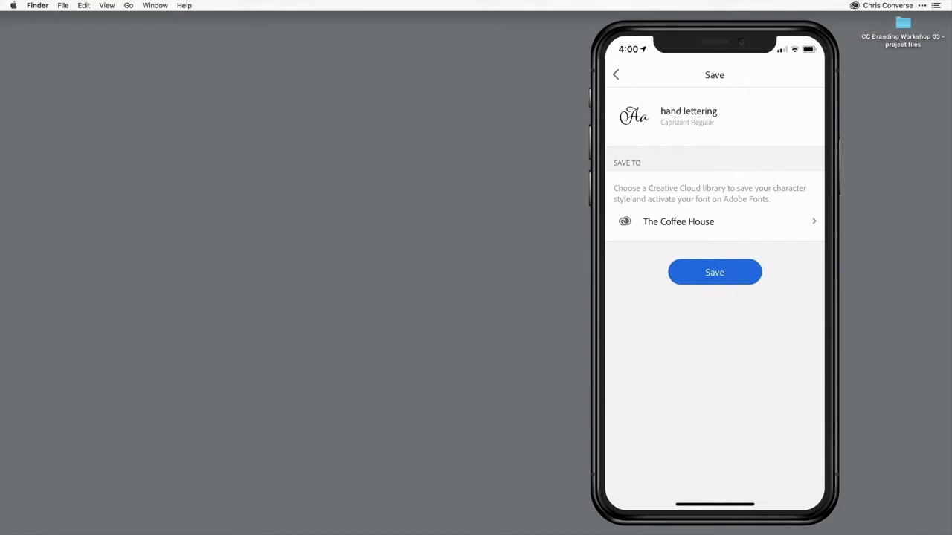
left_click(714, 272)
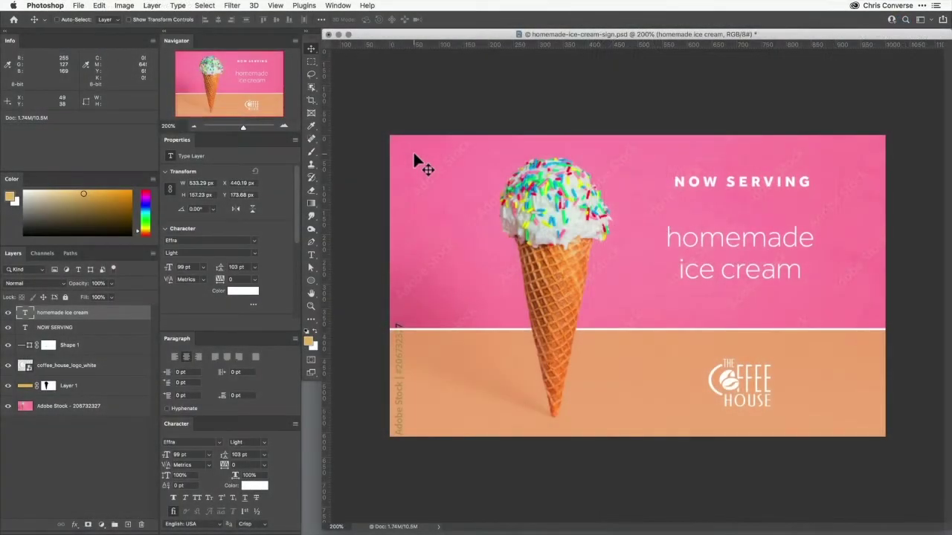
Step: From the Libraries panel's The Coffee House library, apply the hand lettering style to 'homemade ice cream'
left_click(347, 6)
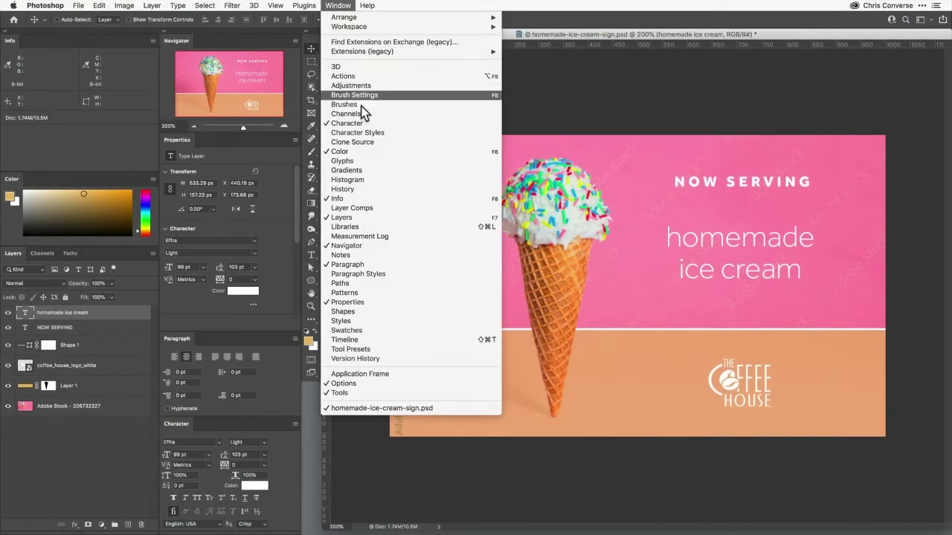
left_click(379, 226)
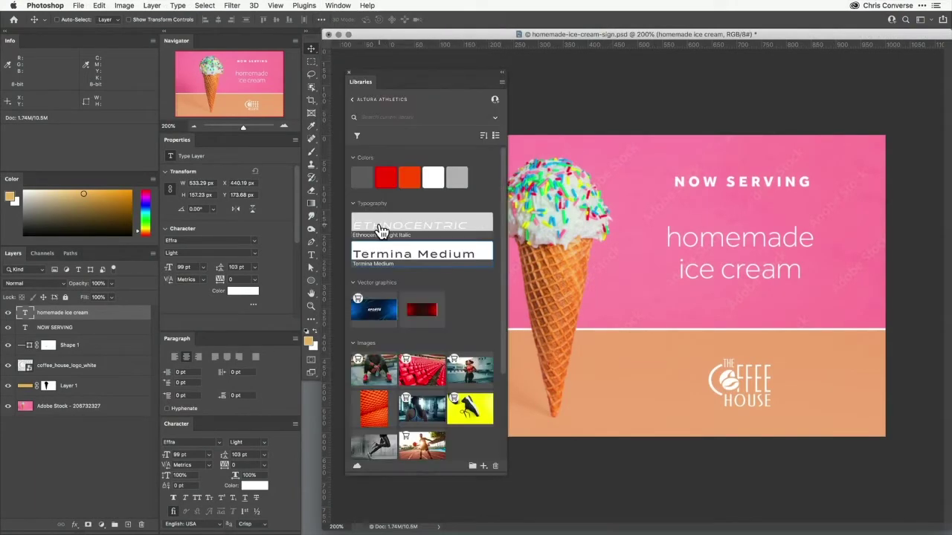
left_click(353, 99)
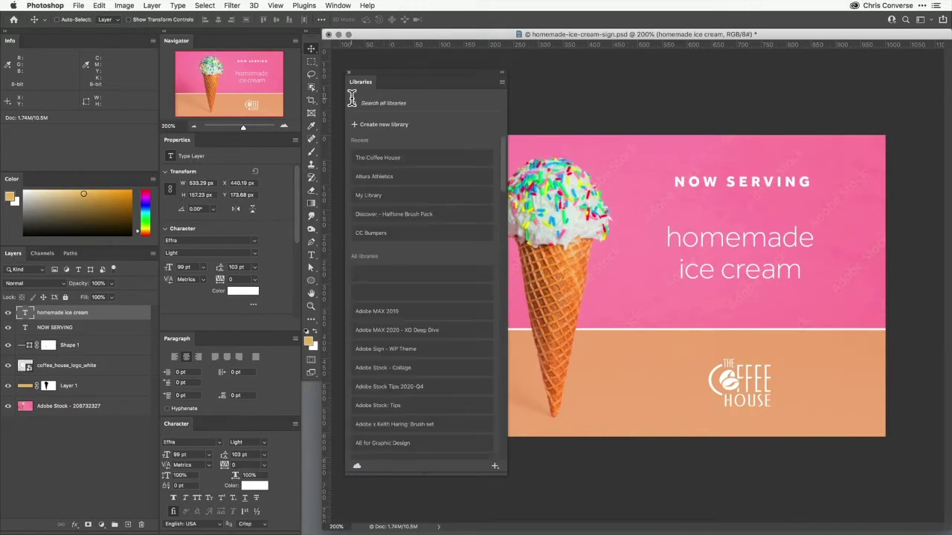
left_click(374, 162)
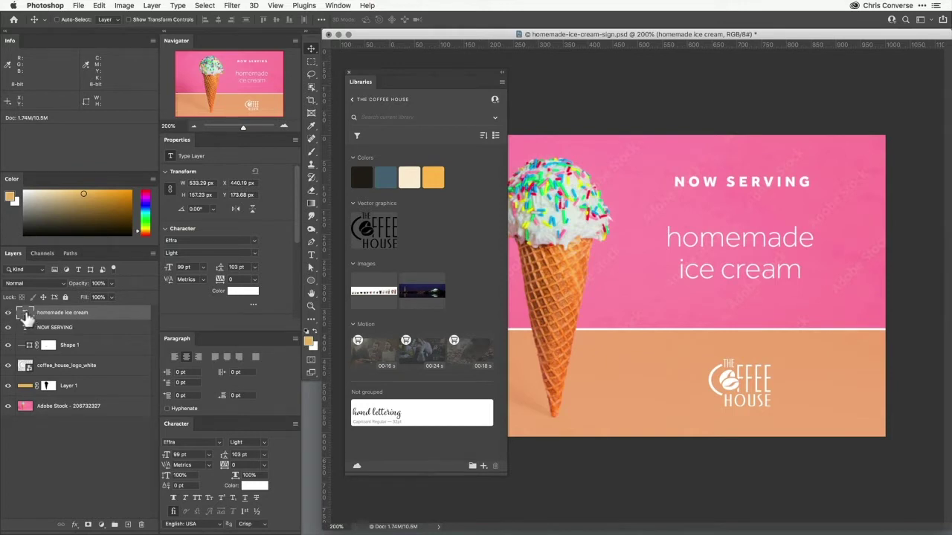
left_click(379, 417)
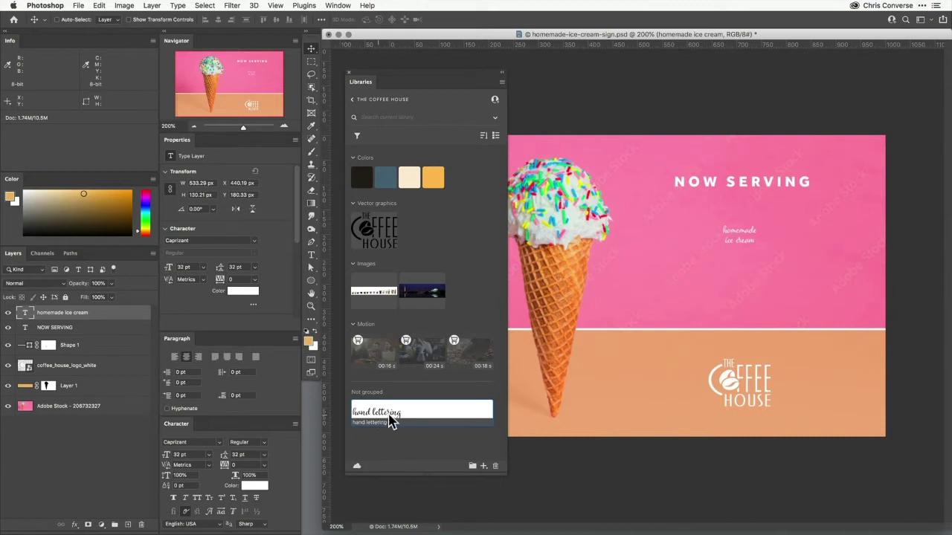
Step: Select all the 'homemade ice cream' text and enlarge it to 182 pt
key("t")
left_click(747, 231)
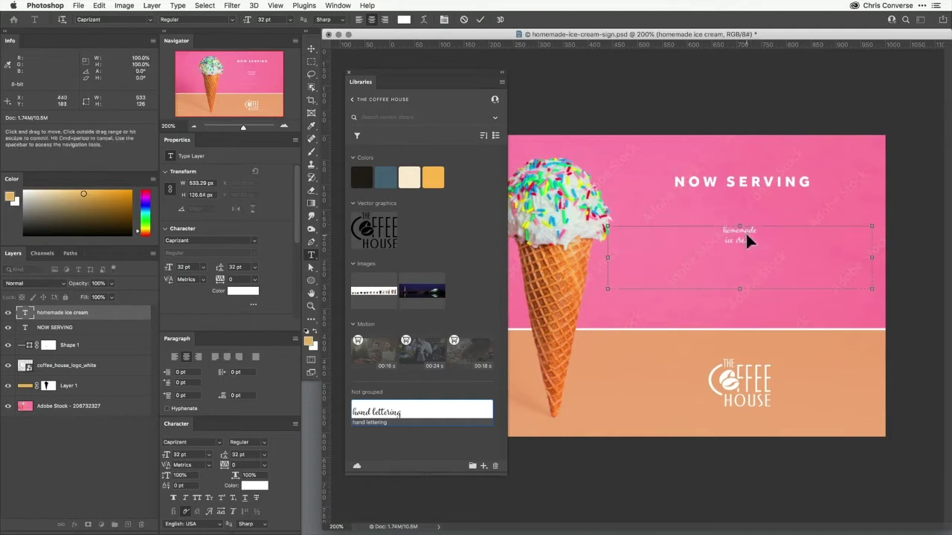
key("super+a")
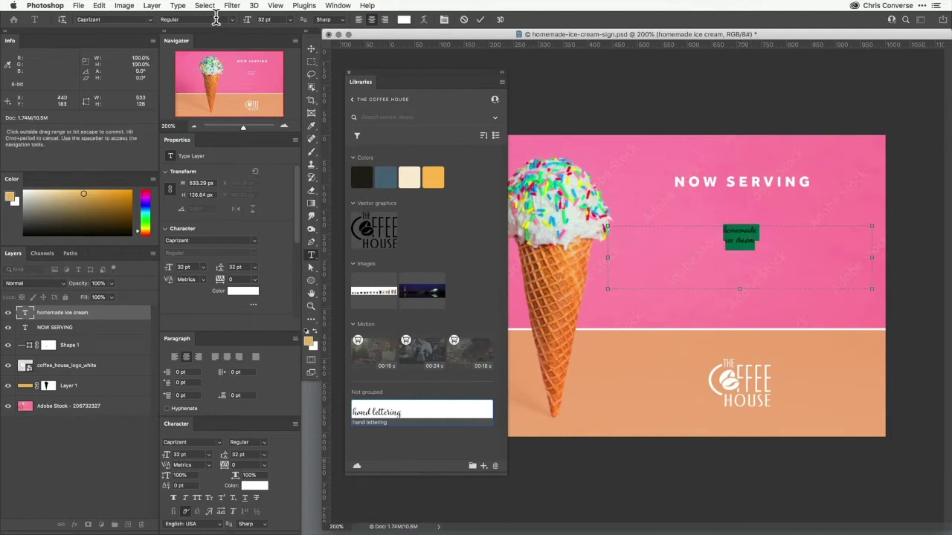
left_click(271, 20)
key("shift+Up")
key("shift+Up")
key("shift+Up")
key("shift+Up")
key("shift+Up")
key("shift+Up")
key("shift+Up")
key("shift+Up")
key("shift+Up")
key("shift+Up")
key("shift+Up")
key("shift+Up")
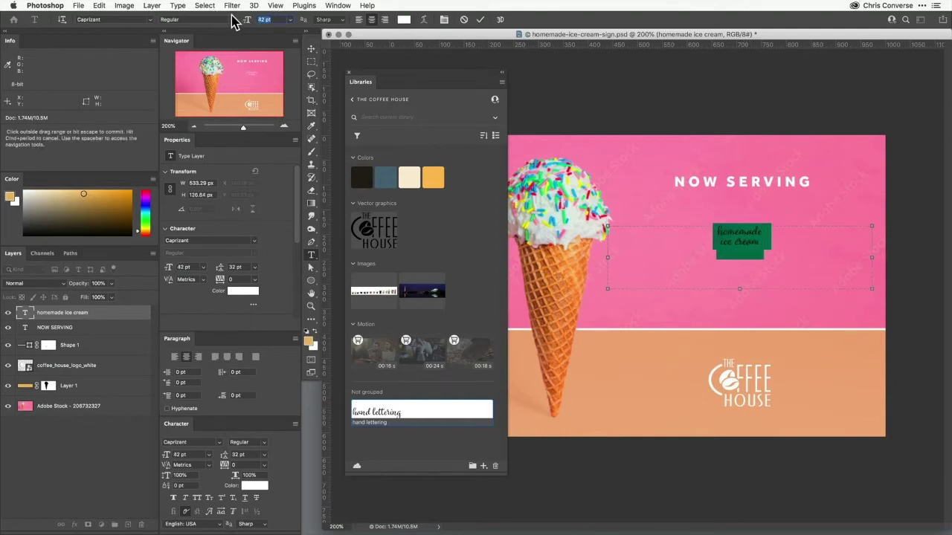
key("shift+Up")
key("shift+Up")
key("shift+Up")
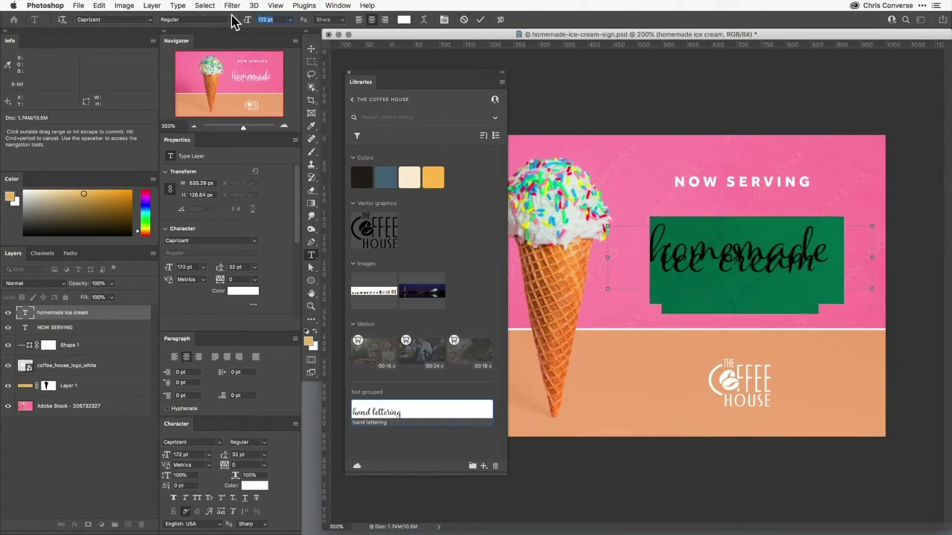
Step: Increase the heading's line spacing and commit the resized text
key("Return")
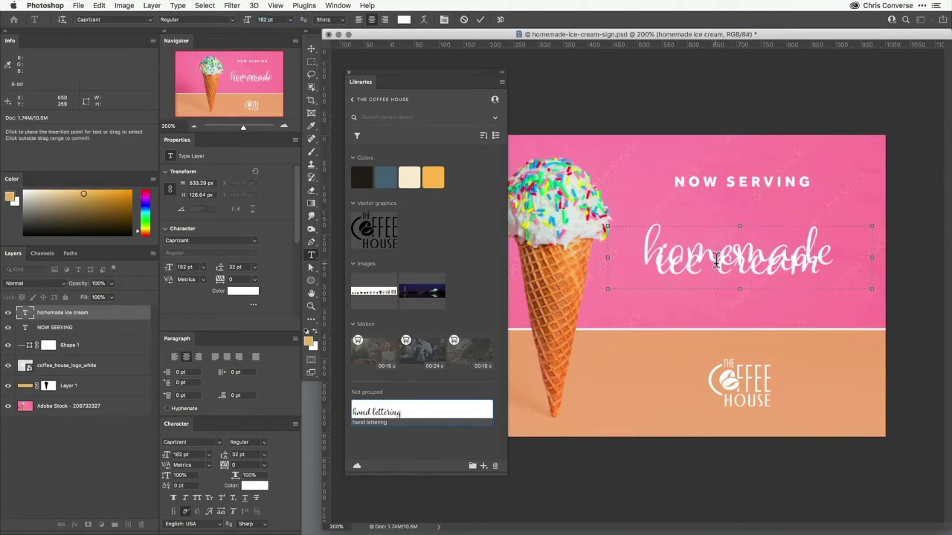
key("alt+Down")
key("alt+Down")
key("alt+Down")
key("alt+Down")
key("alt+Down")
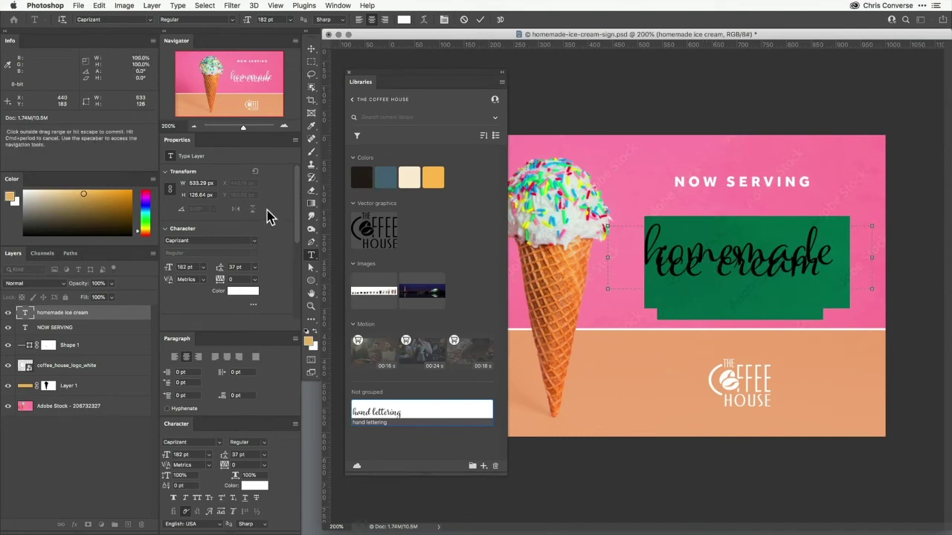
left_click(237, 267)
type("140")
key("Tab")
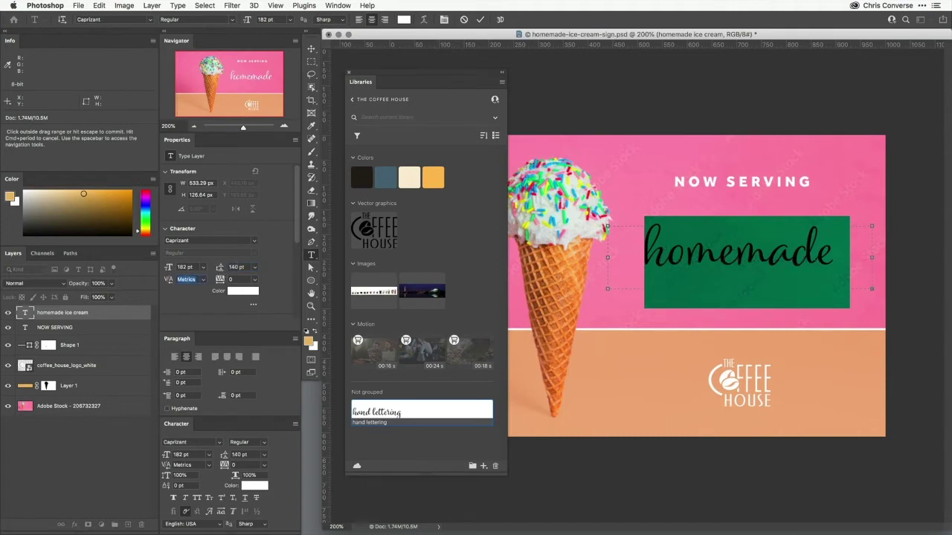
left_click(732, 294)
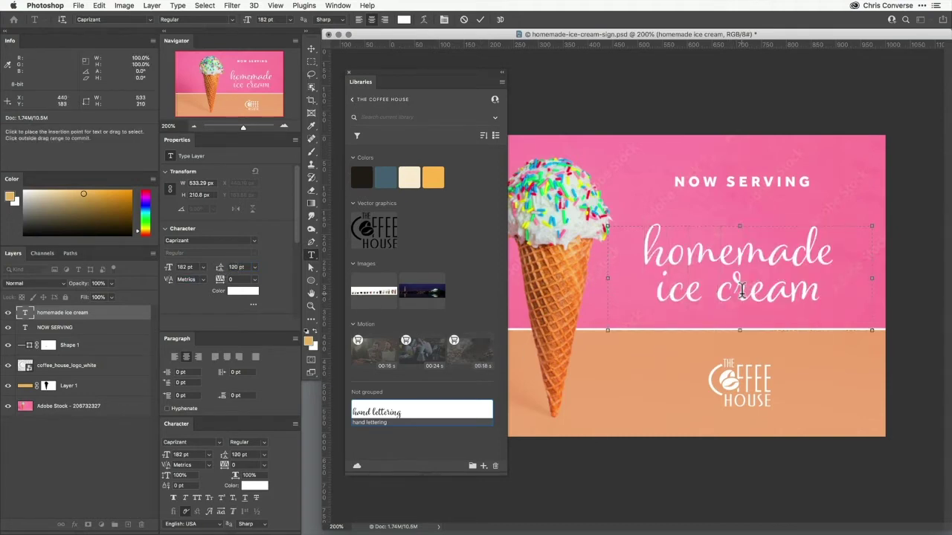
key("Right")
key("Right")
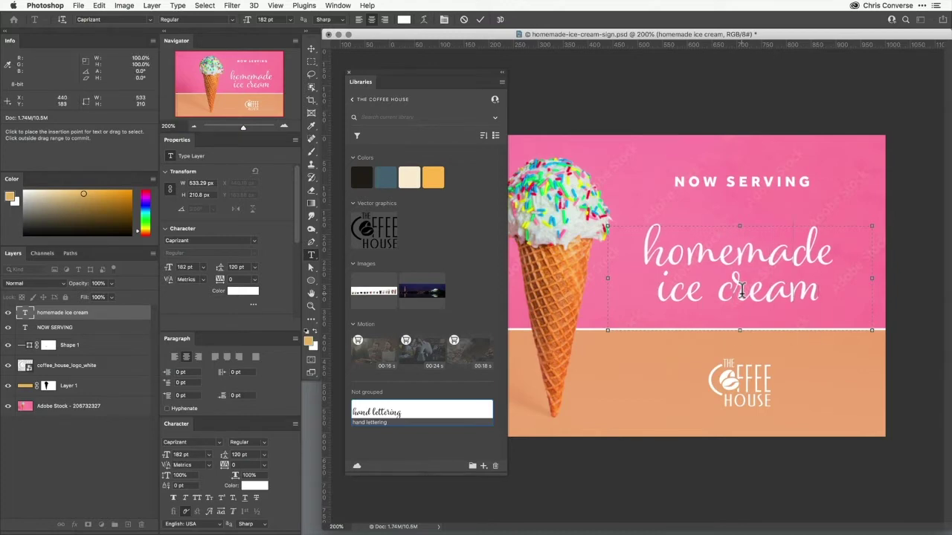
key("Escape")
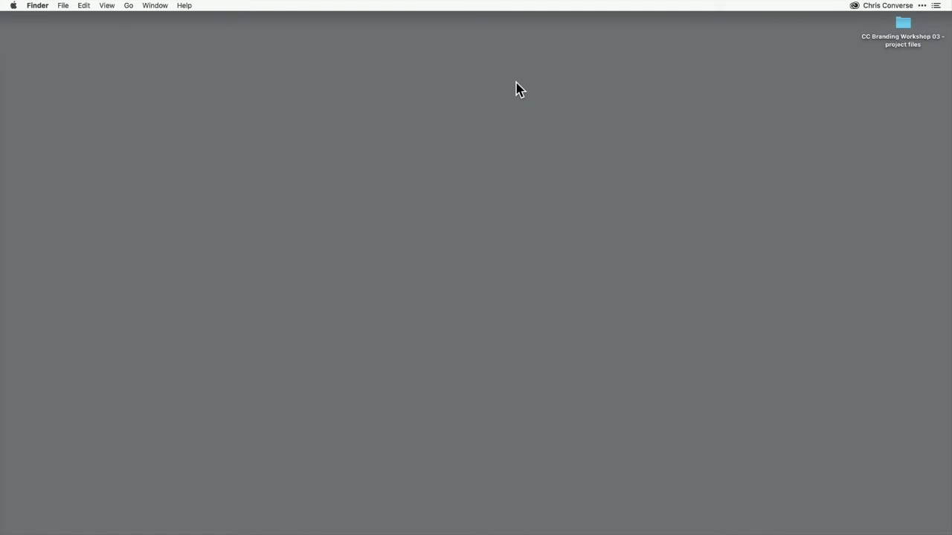
Step: Open the workshop project folder, expand Brand Guide, and open 'Altura Athletics Brand Guide -- draft 1.indd'
double_click(902, 23)
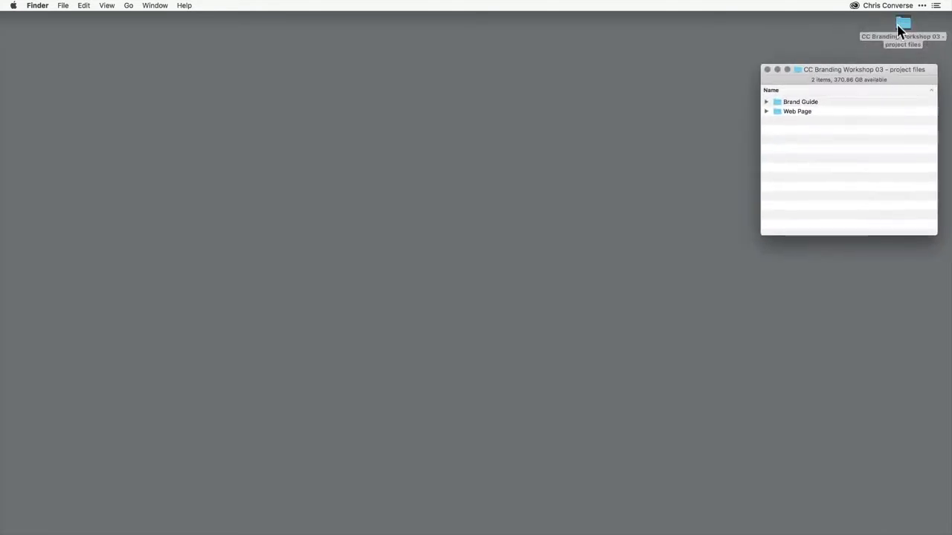
left_click(767, 102)
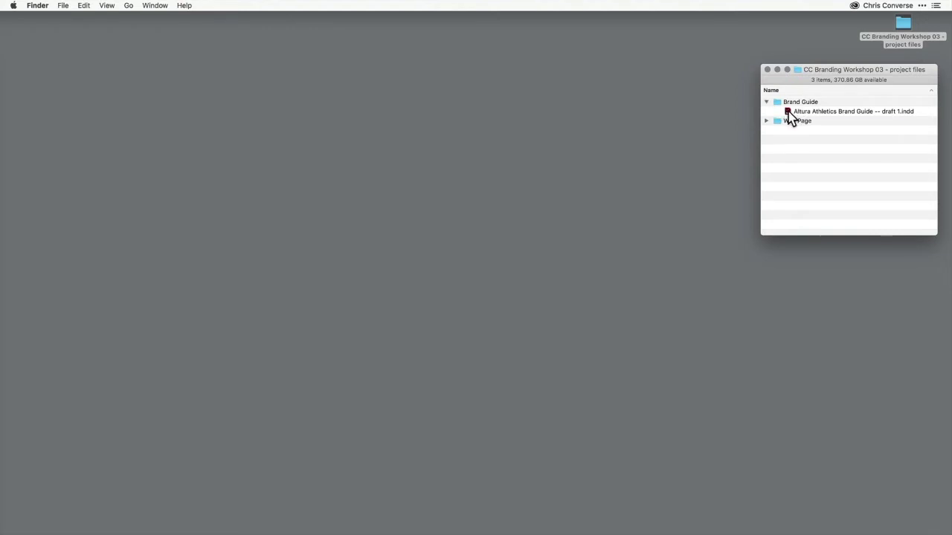
double_click(788, 113)
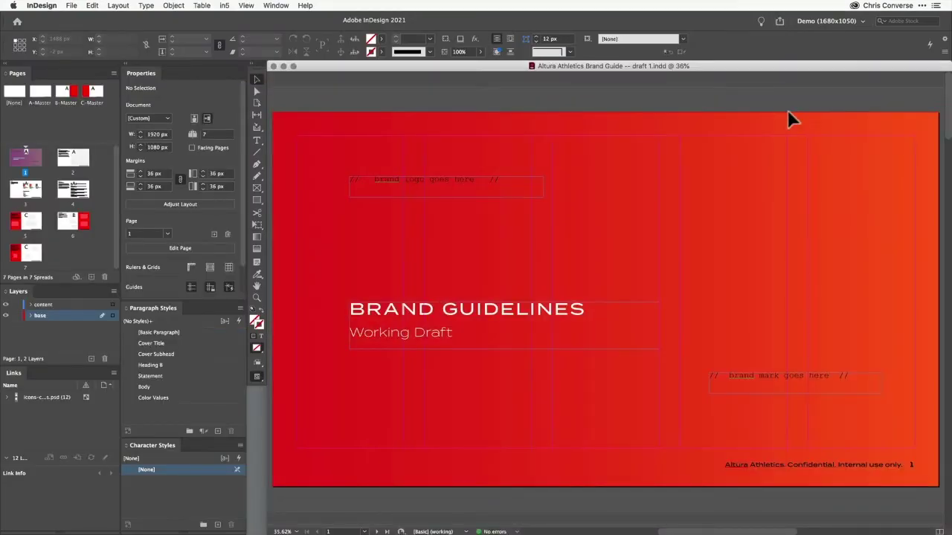
Step: Page through the brand guide and come back to the Colors page
key("shift+Page_Down")
key("shift+Page_Down")
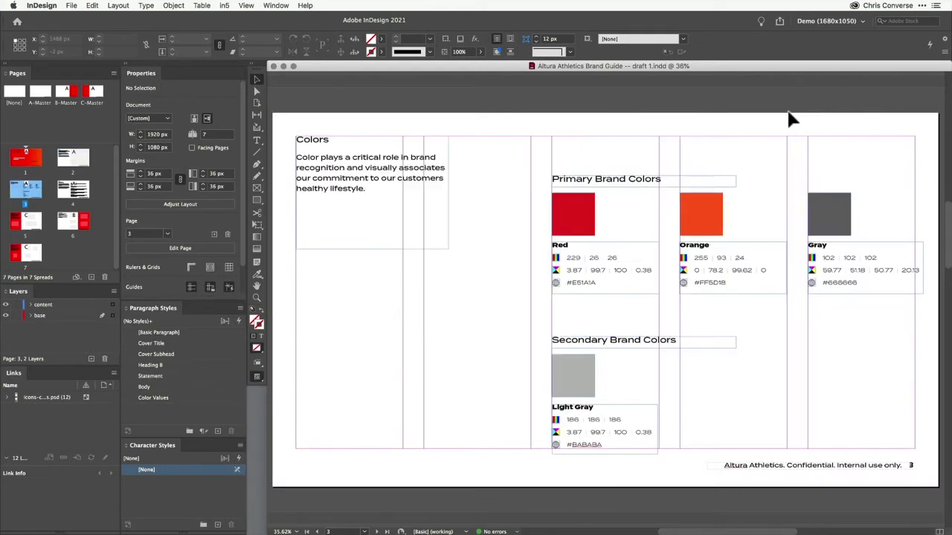
key("shift+Page_Down")
key("shift+Page_Down")
key("shift+Page_Down")
key("shift+Page_Down")
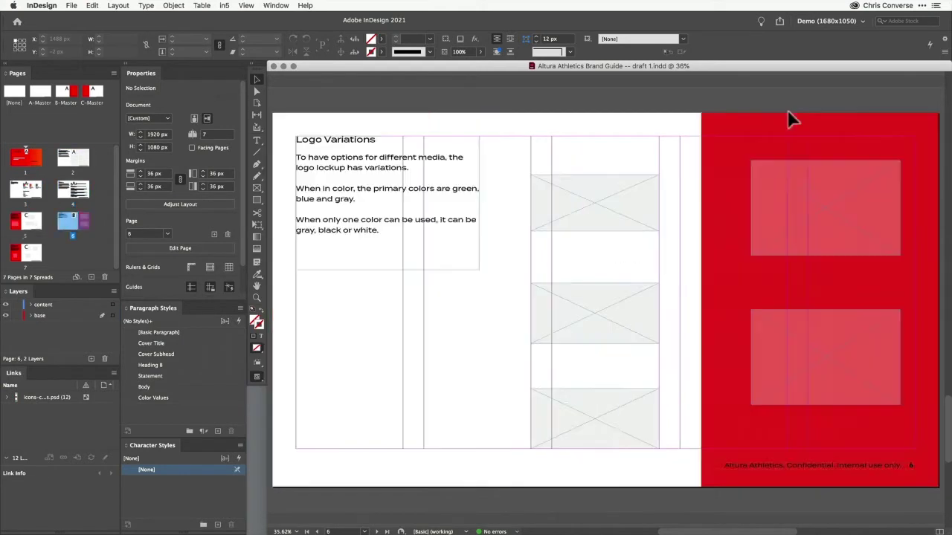
key("shift+Page_Up")
key("shift+Page_Up")
key("shift+Page_Up")
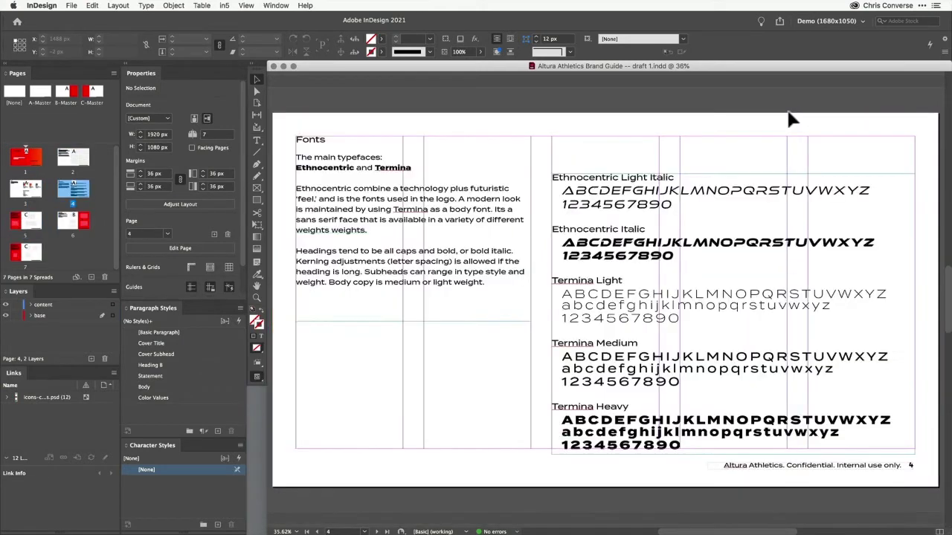
key("shift+Page_Up")
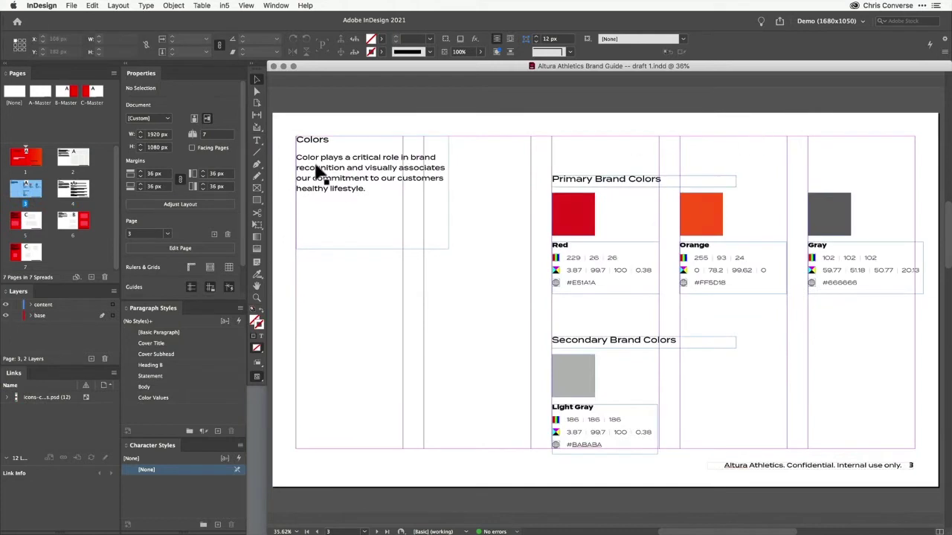
Step: Select the Colors heading text, then start a new paragraph style
double_click(331, 139)
left_click_drag(332, 139, 295, 139)
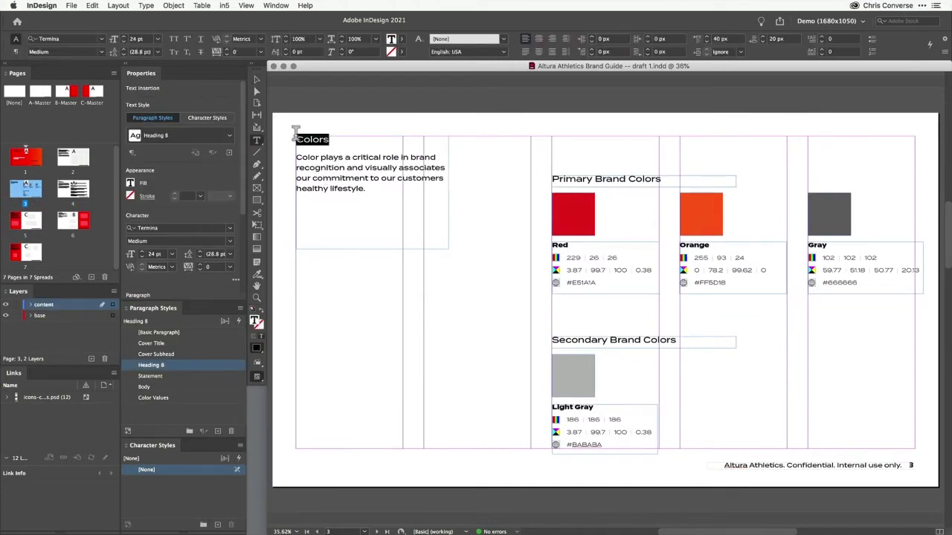
key("Escape")
left_click(351, 129)
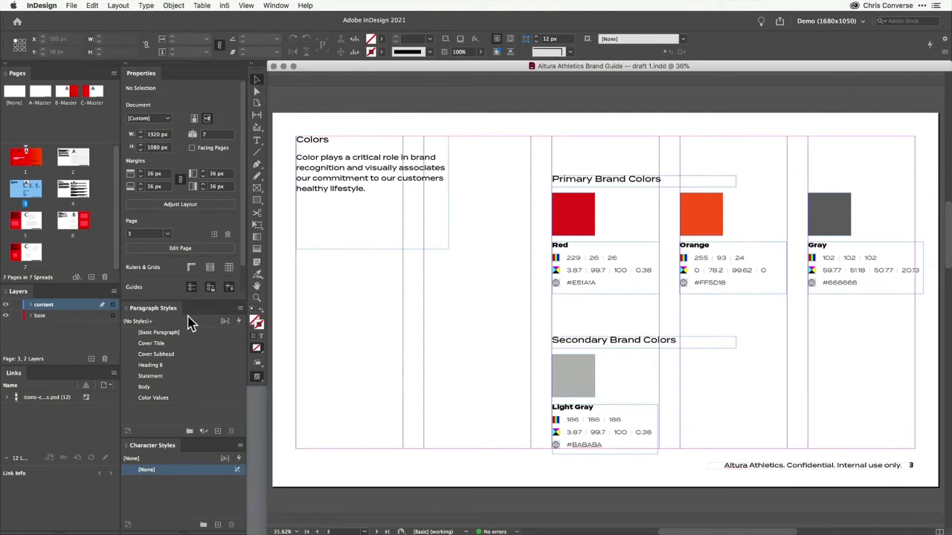
left_click(217, 433, "alt")
Step: Name the new paragraph style 'Heading A' and set its font to Termina Heavy
left_click_drag(302, 133, 516, 106)
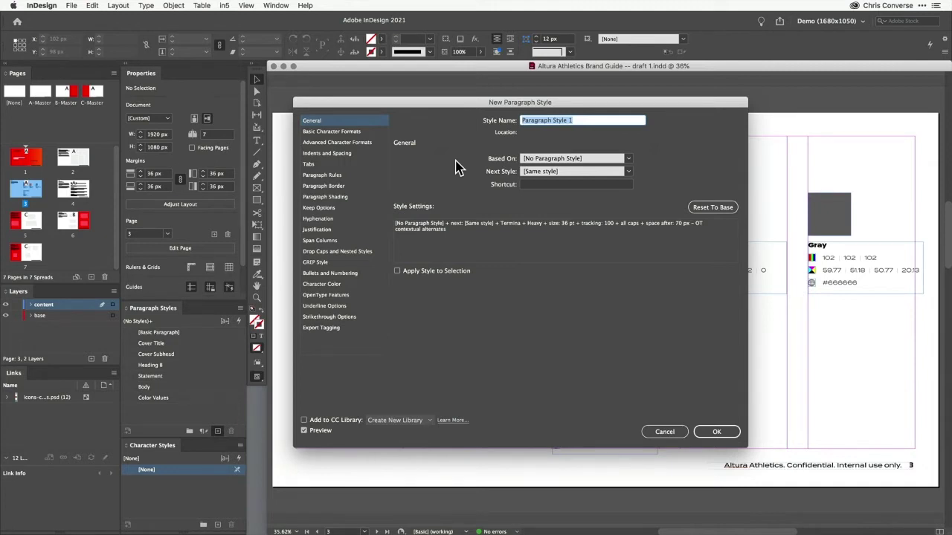
type("Heading A")
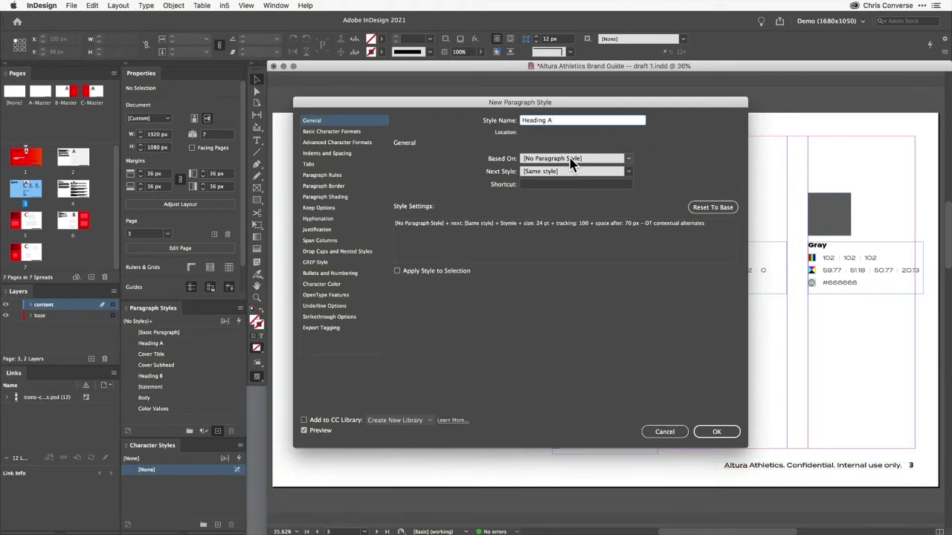
left_click(342, 135)
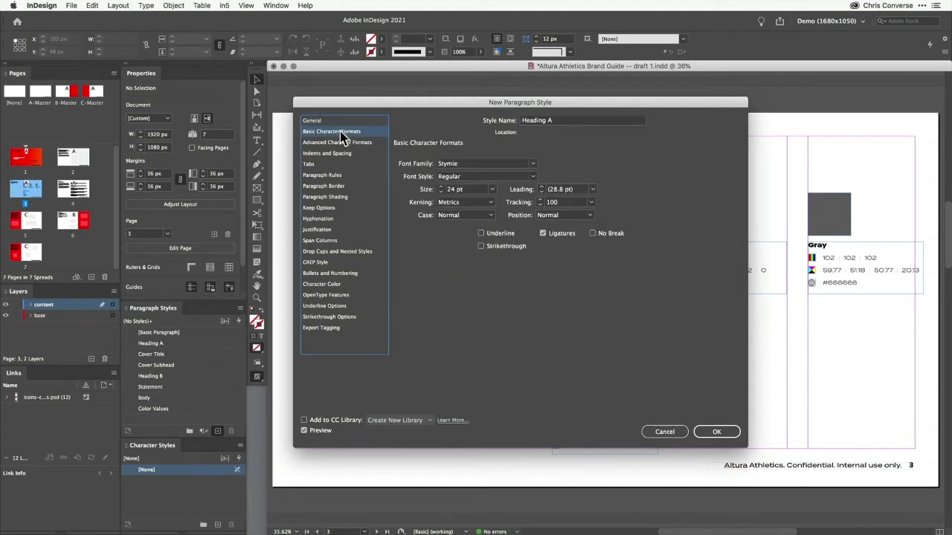
left_click(532, 164)
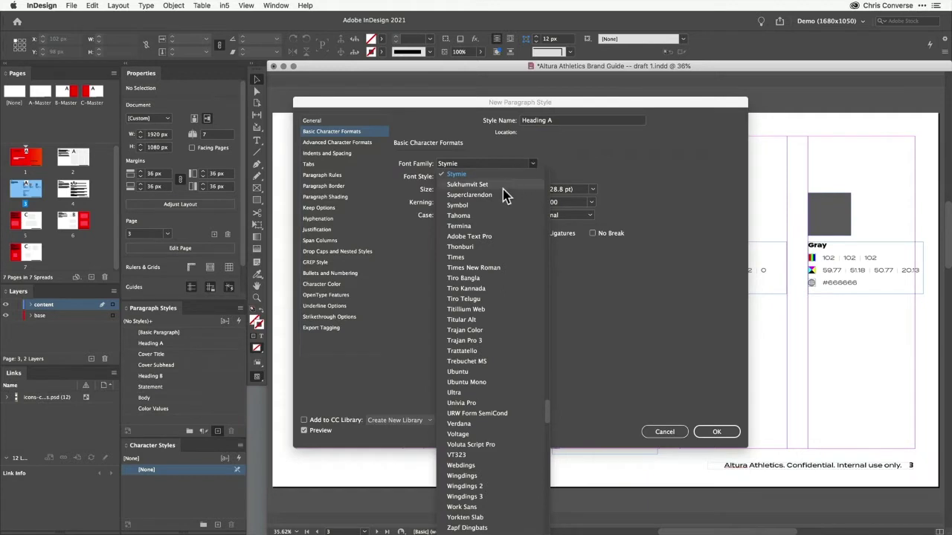
left_click(489, 226)
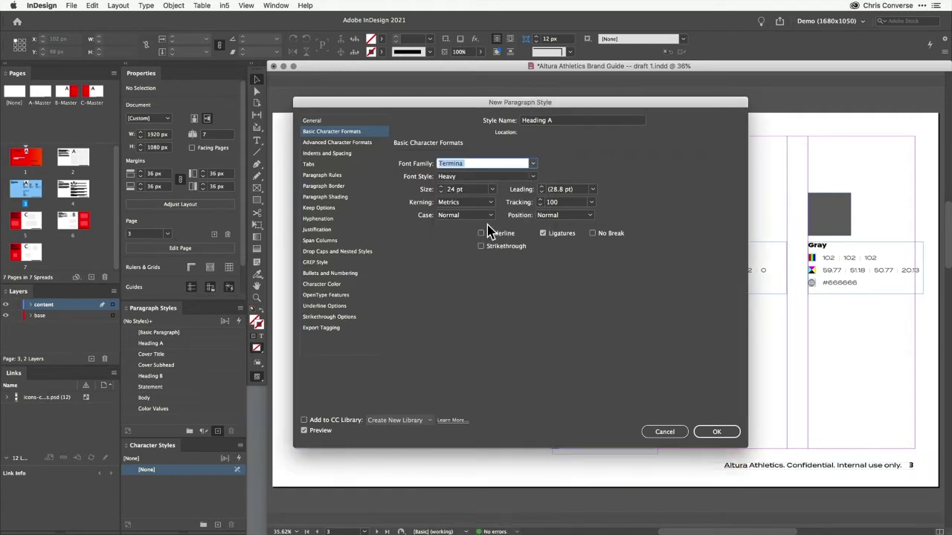
left_click(533, 177)
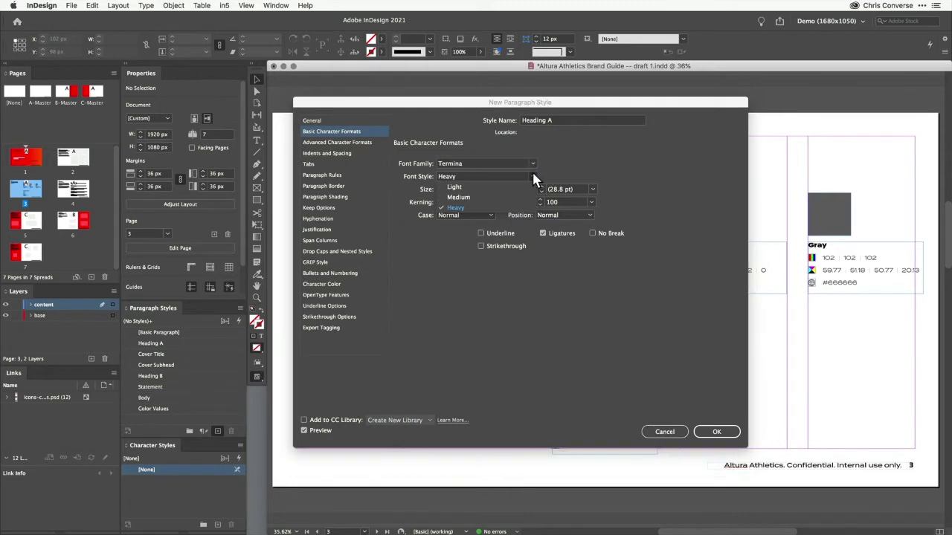
left_click(455, 207)
Step: Give Heading A 36 pt size, 32 pt leading and All Caps, then save it
left_click(452, 190)
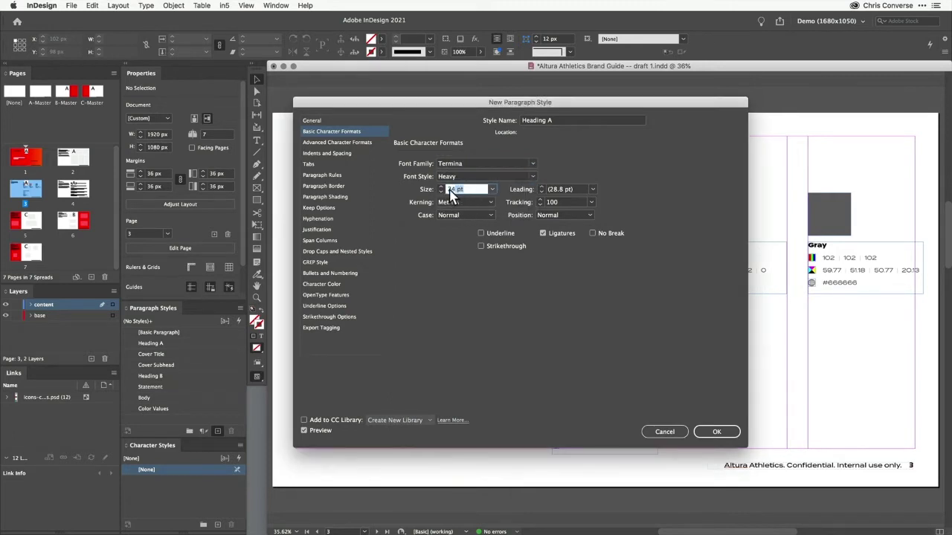
type("36")
key("Tab")
type("32")
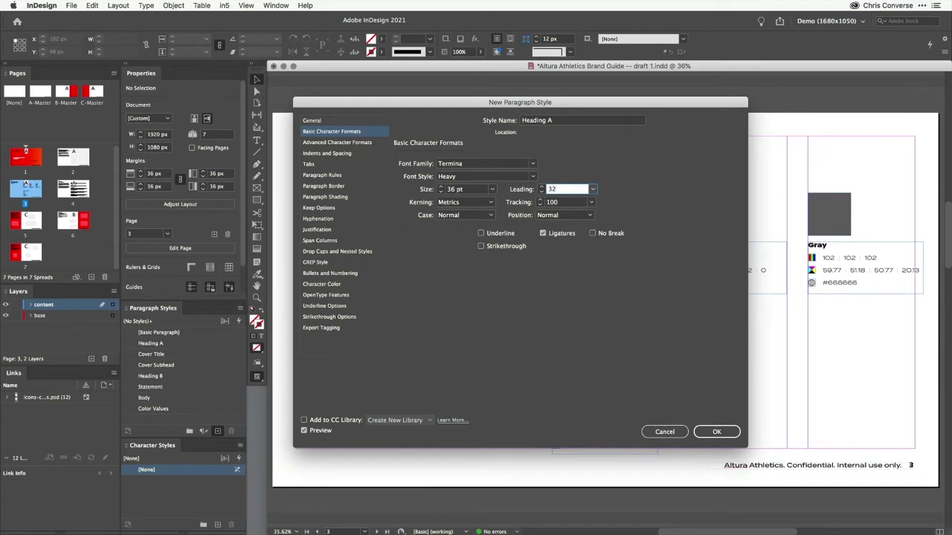
left_click(459, 215)
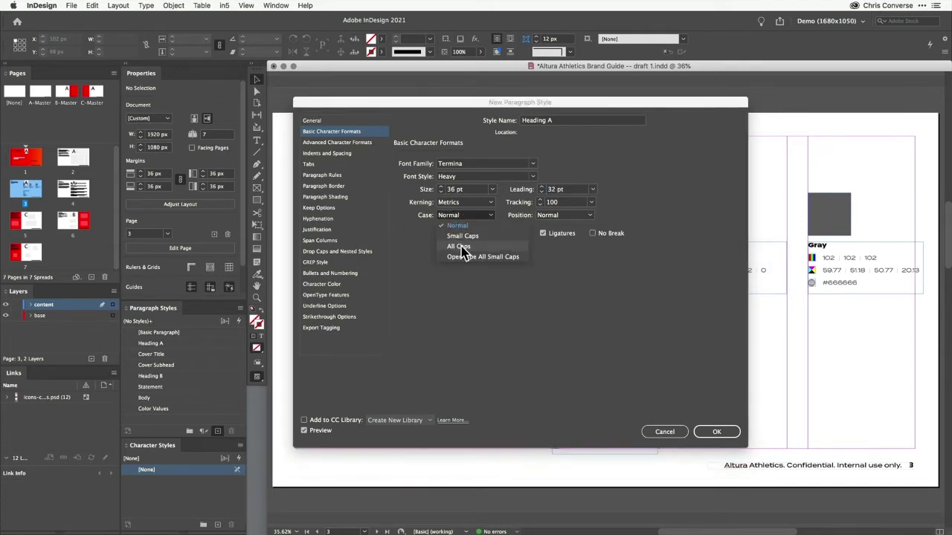
left_click(461, 248)
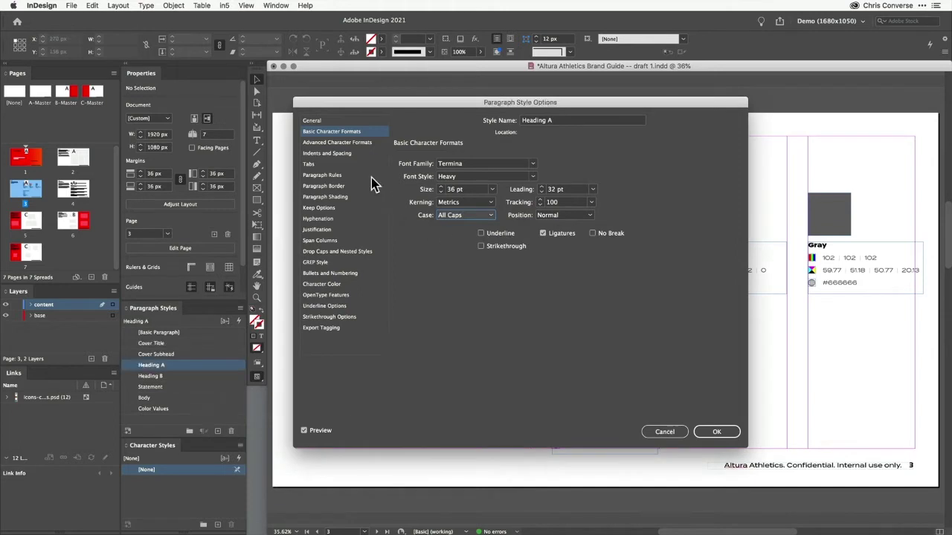
left_click(332, 154)
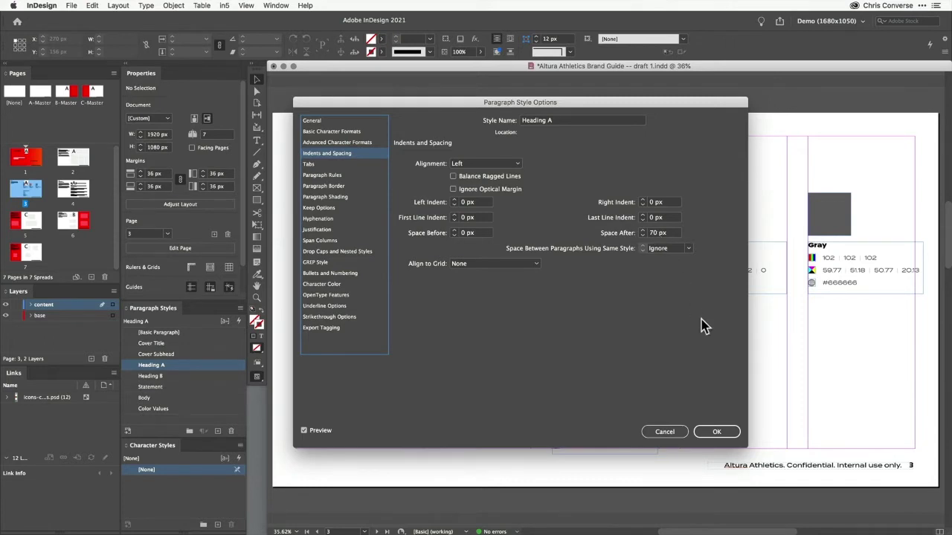
left_click(719, 433)
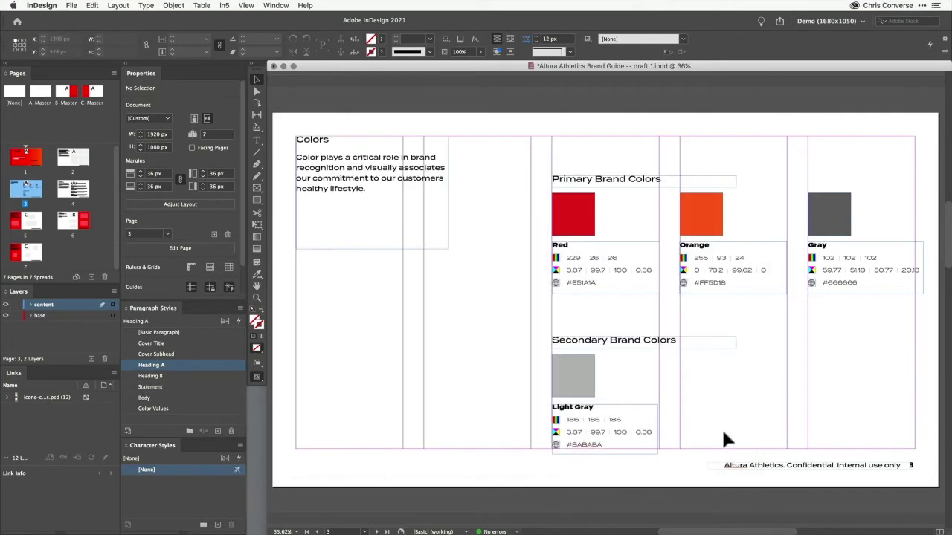
Step: Apply the Heading A style to the Colors heading
double_click(372, 157)
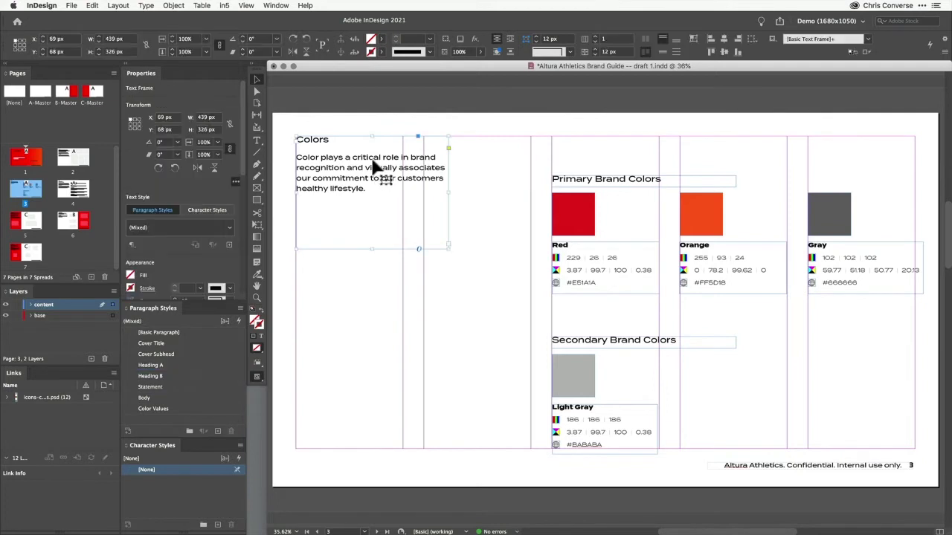
double_click(326, 140)
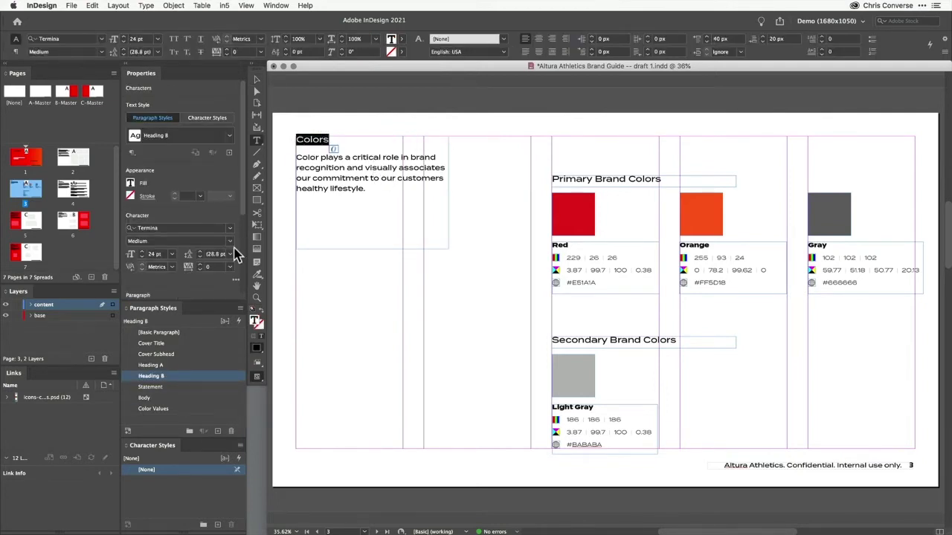
left_click(171, 367)
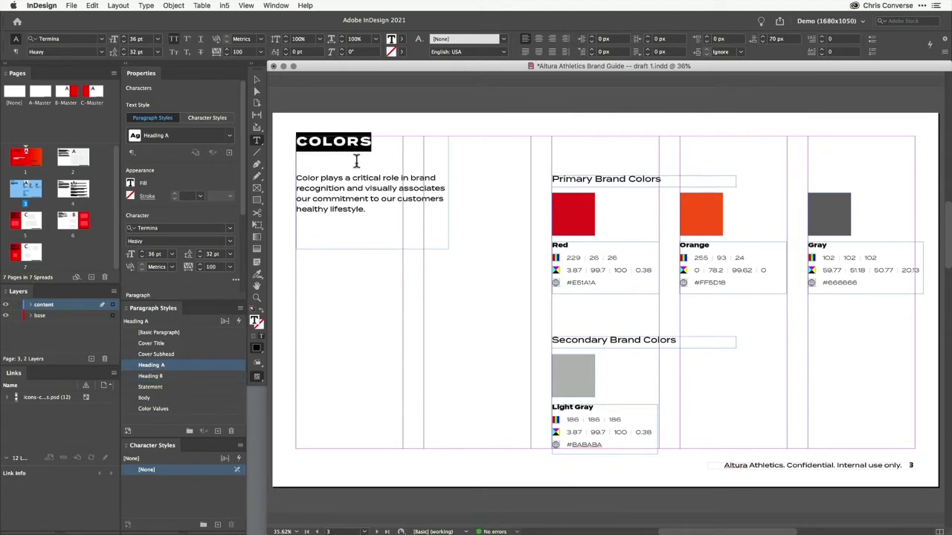
left_click(257, 80)
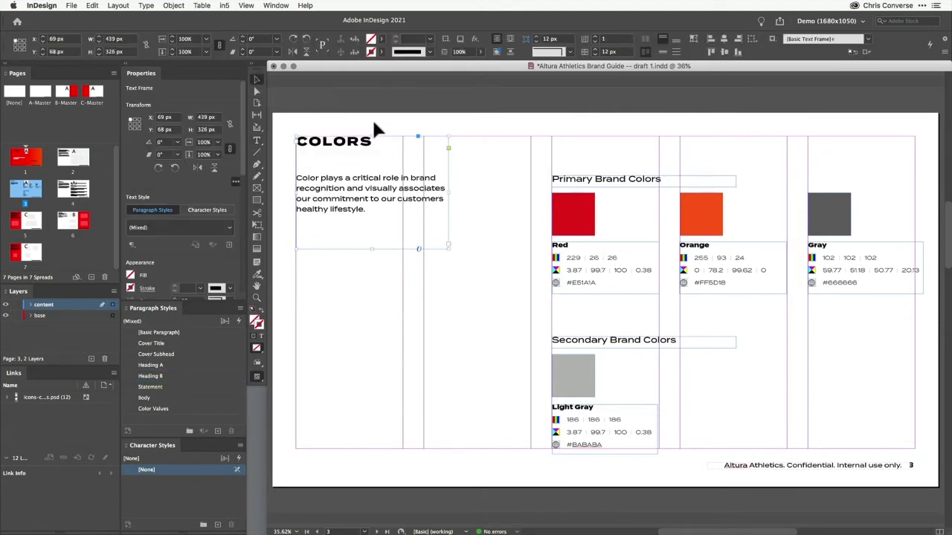
left_click(327, 128)
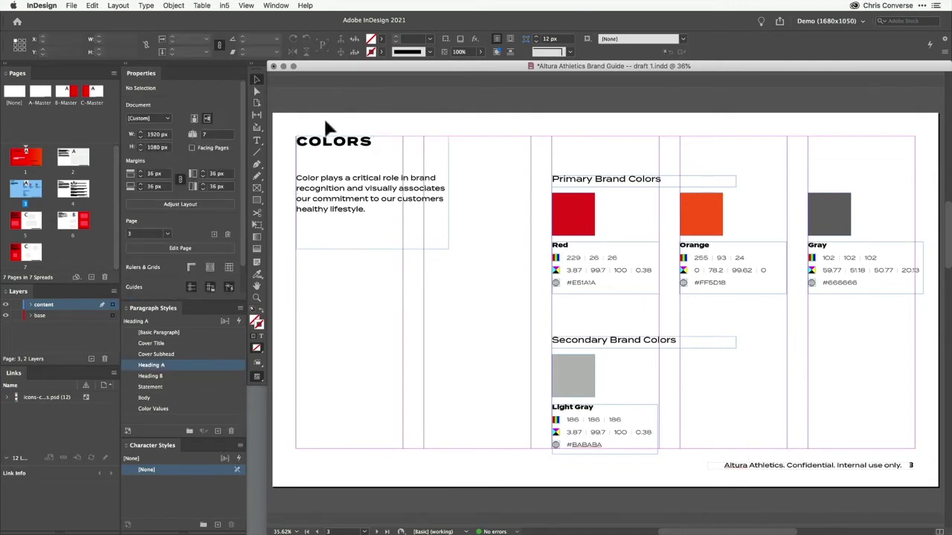
Step: Apply Heading A to the Fonts heading on the next page
key("shift+Page_Down")
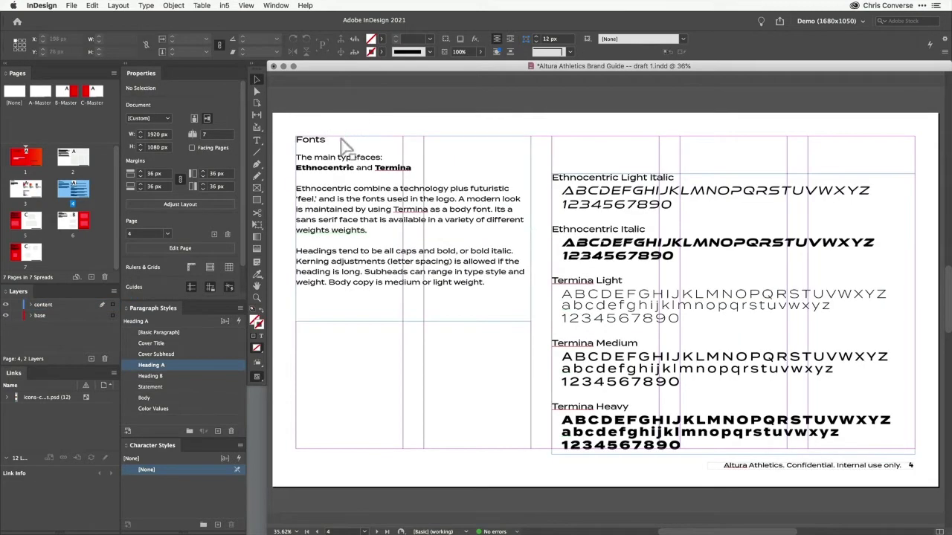
left_click(338, 145)
double_click(329, 141)
left_click_drag(329, 141, 295, 132)
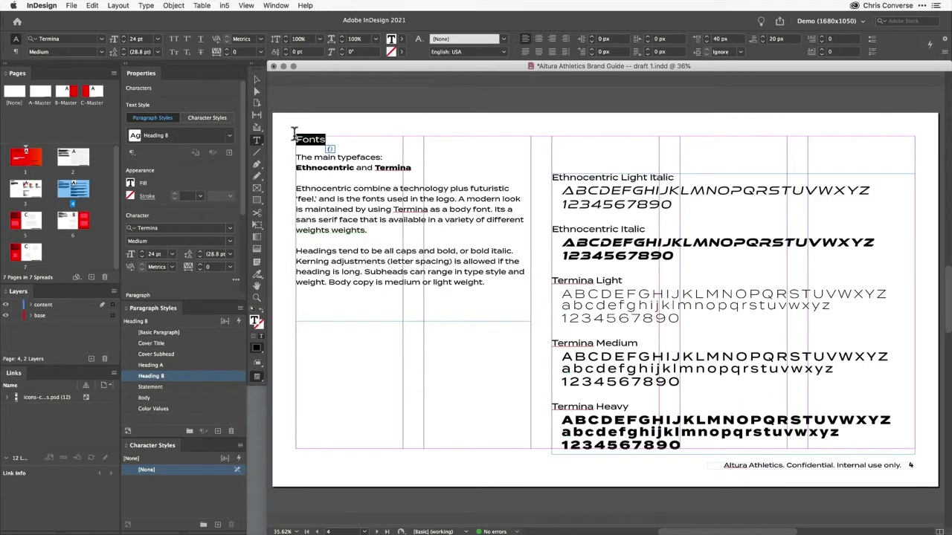
left_click(187, 366)
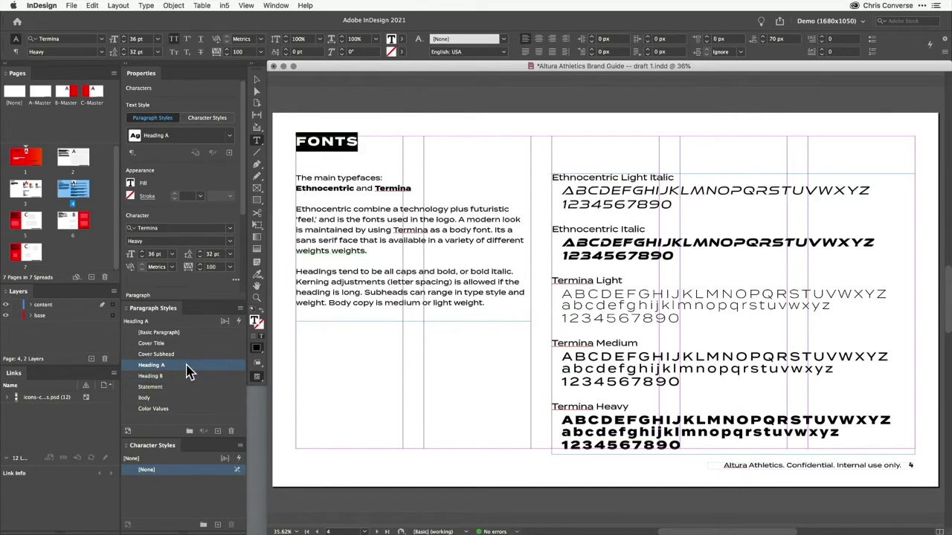
key("Escape")
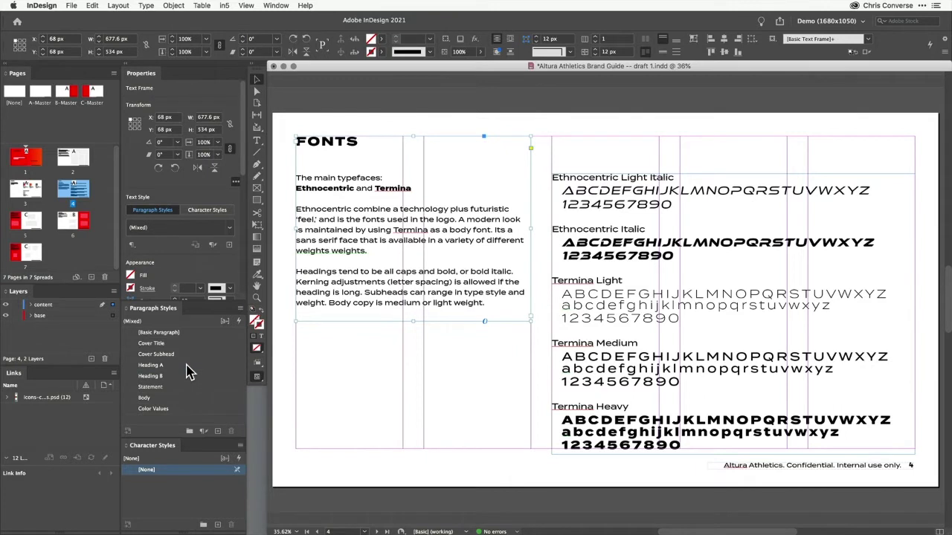
Step: Apply Heading A to the Logo Lockup heading on page 5
key("shift+Page_Down")
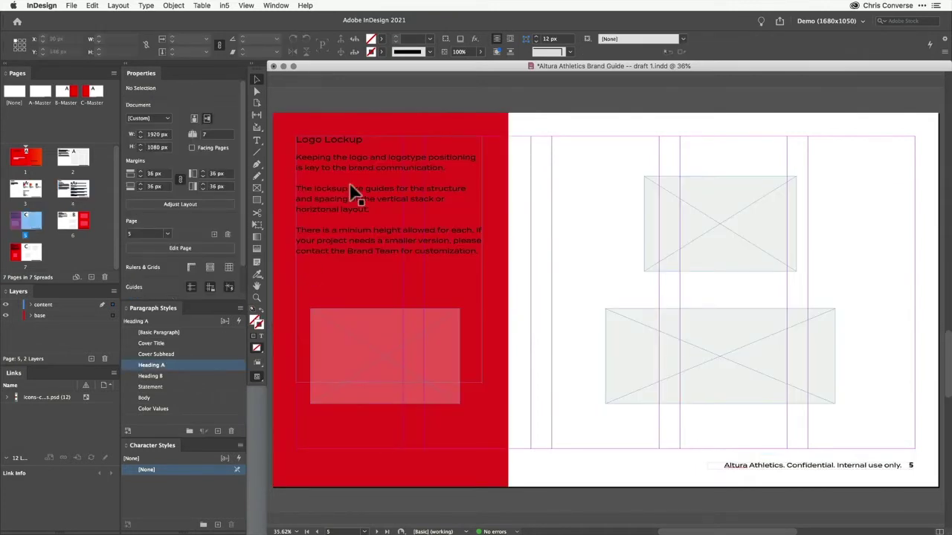
double_click(338, 140)
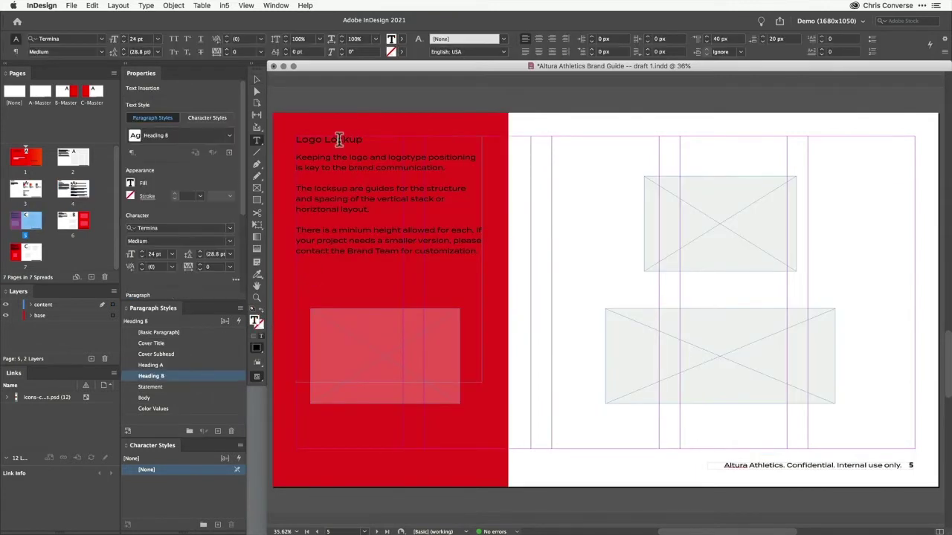
left_click(330, 139)
left_click(181, 366)
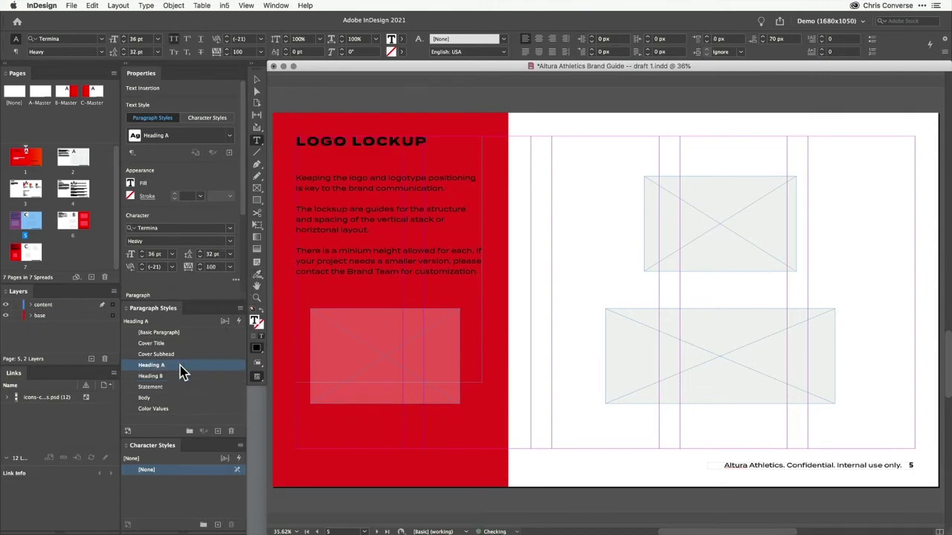
key("Escape")
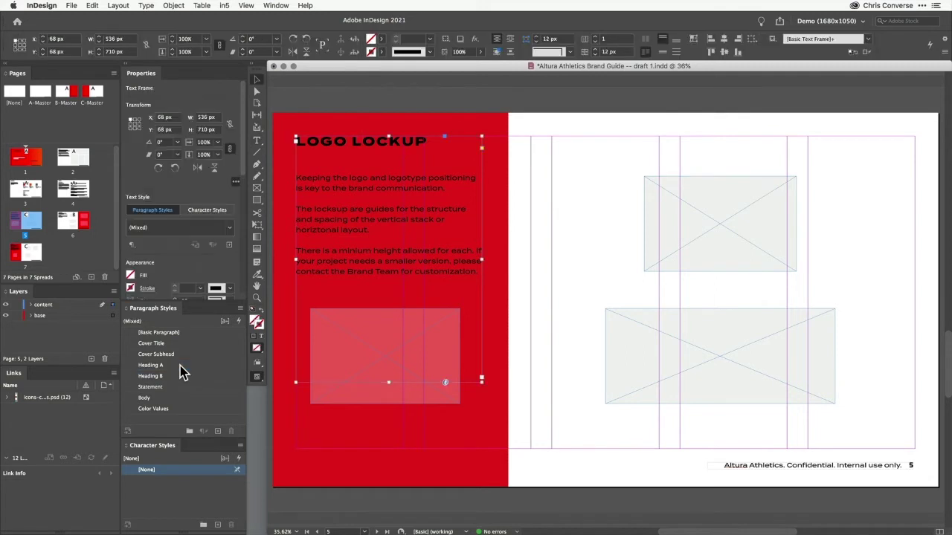
key("shift+Page_Down")
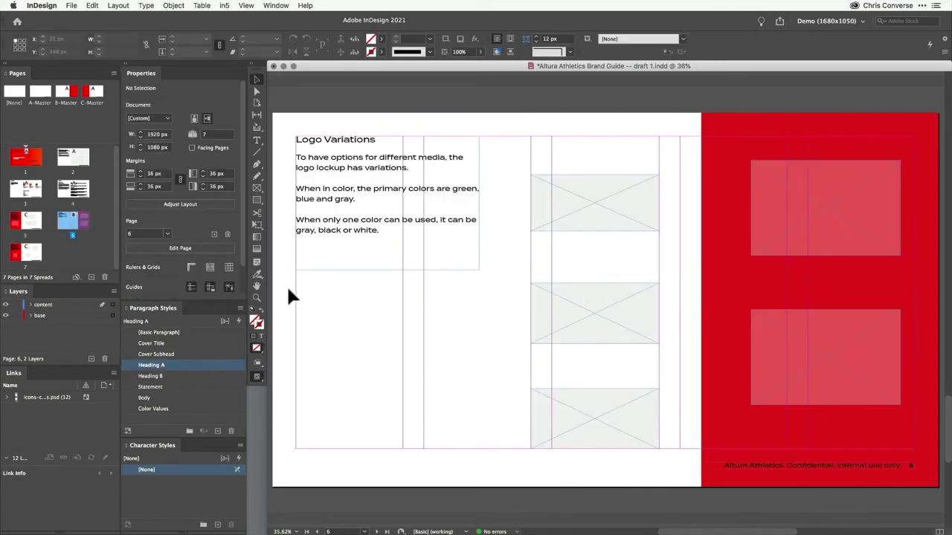
Step: Apply Heading A to the Logo Variations heading using Quick Apply
double_click(366, 153)
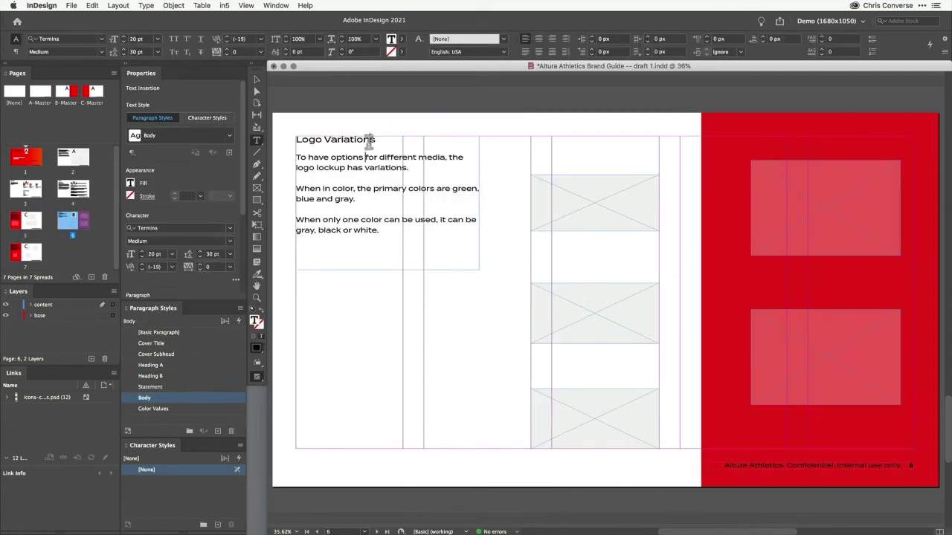
left_click(342, 136)
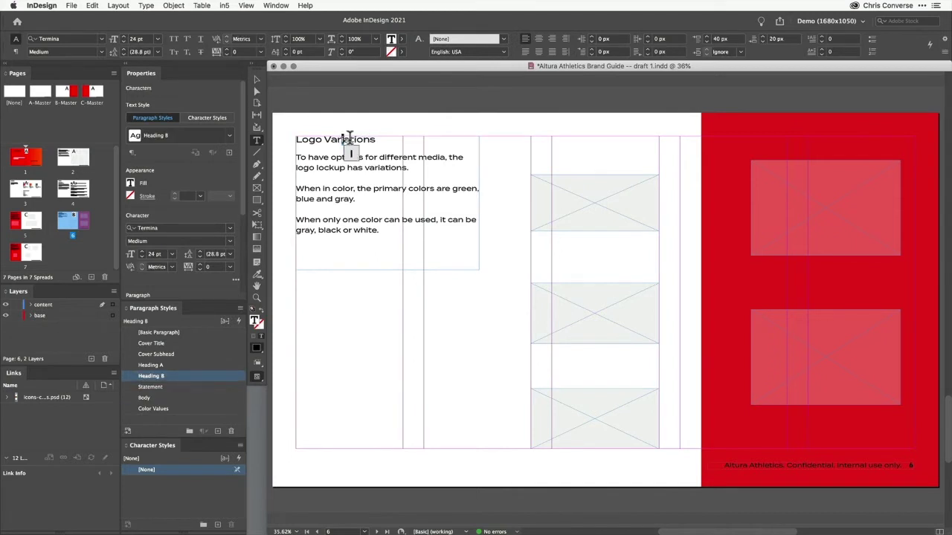
left_click(350, 140)
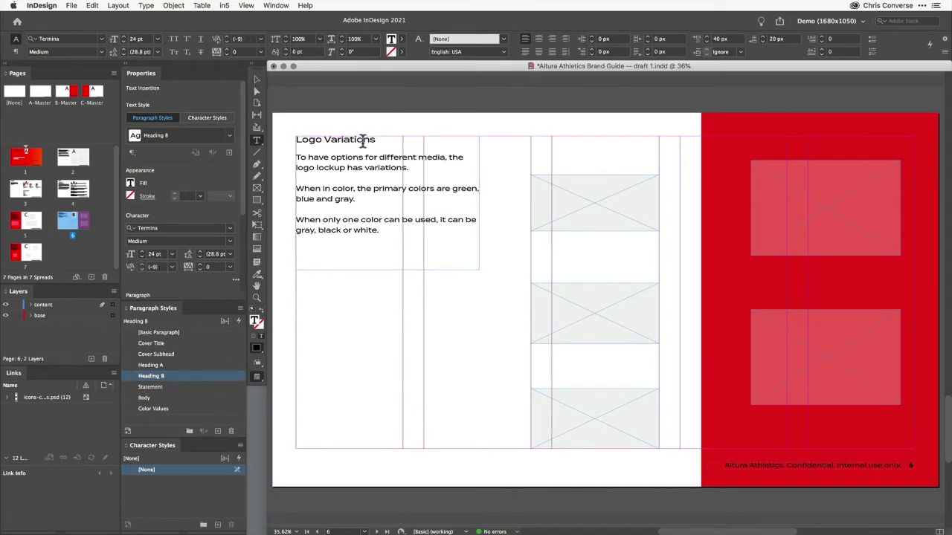
key("super+Return")
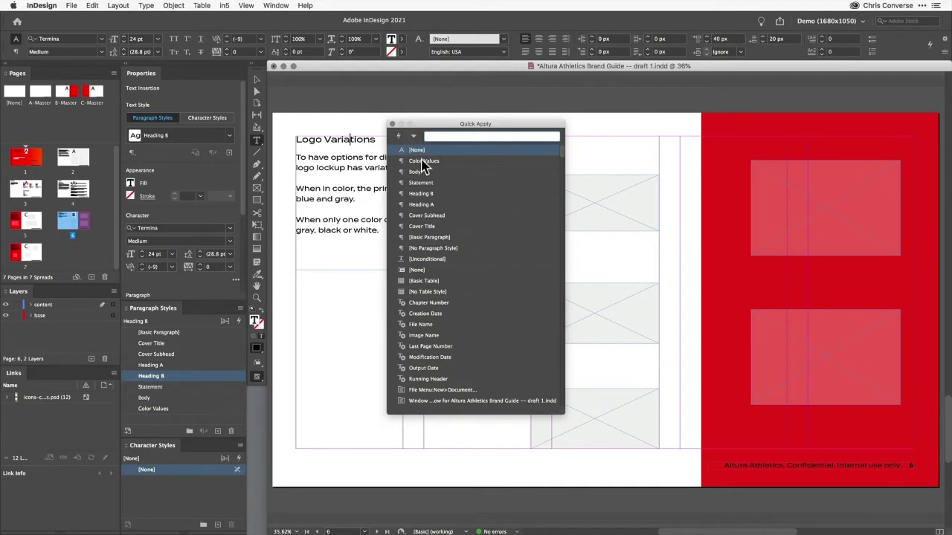
left_click(422, 204)
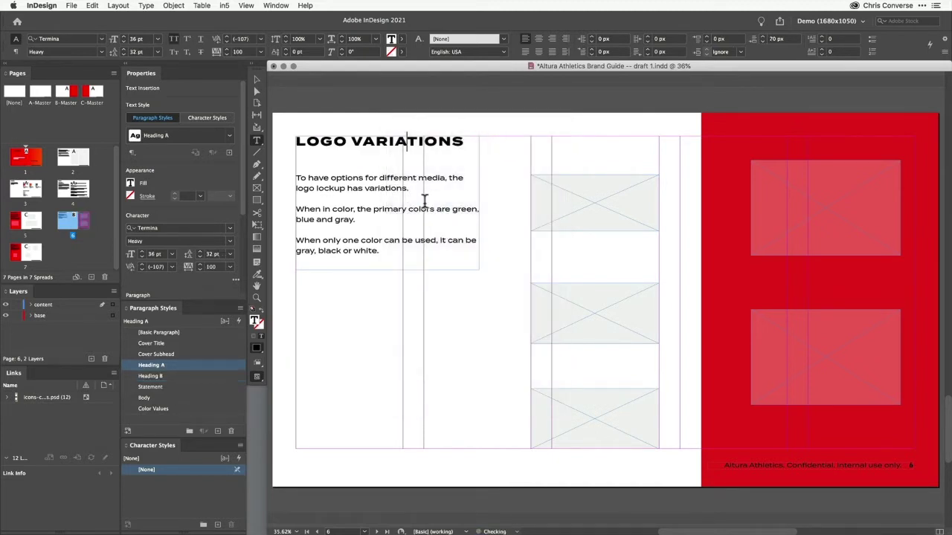
key("Escape")
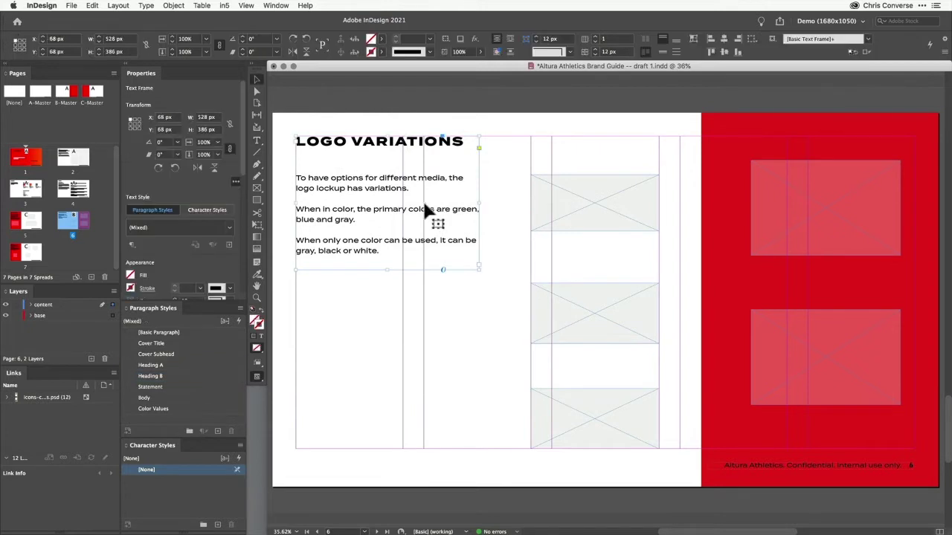
Step: Apply Heading A to the Logo Mark heading on page 7 using Quick Apply
key("shift+Page_Down")
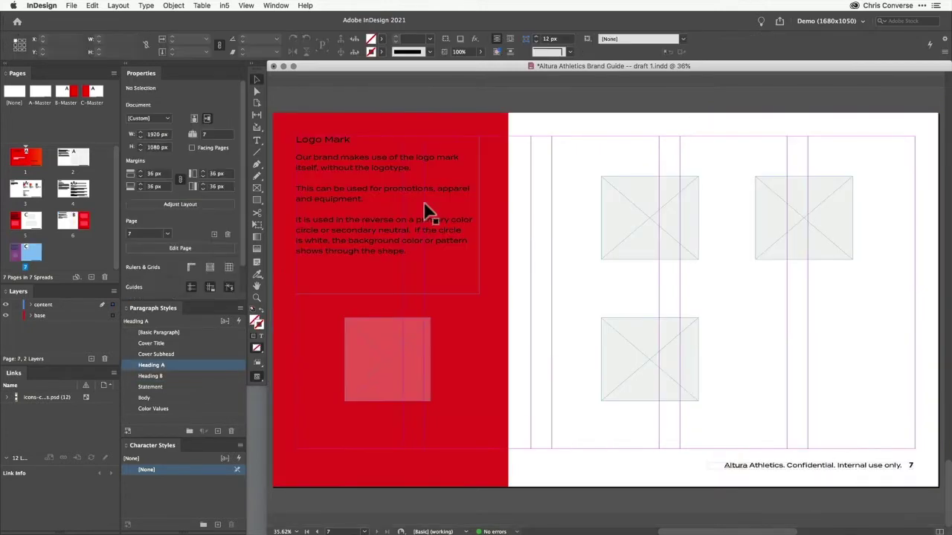
double_click(366, 142)
left_click(360, 140)
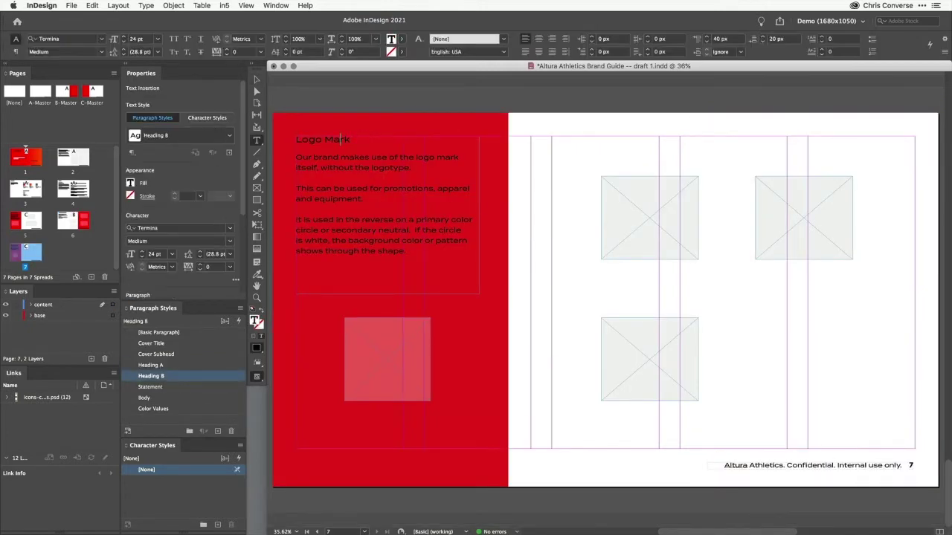
key("super+Return")
key("Down")
key("Down")
key("Down")
key("Down")
key("Down")
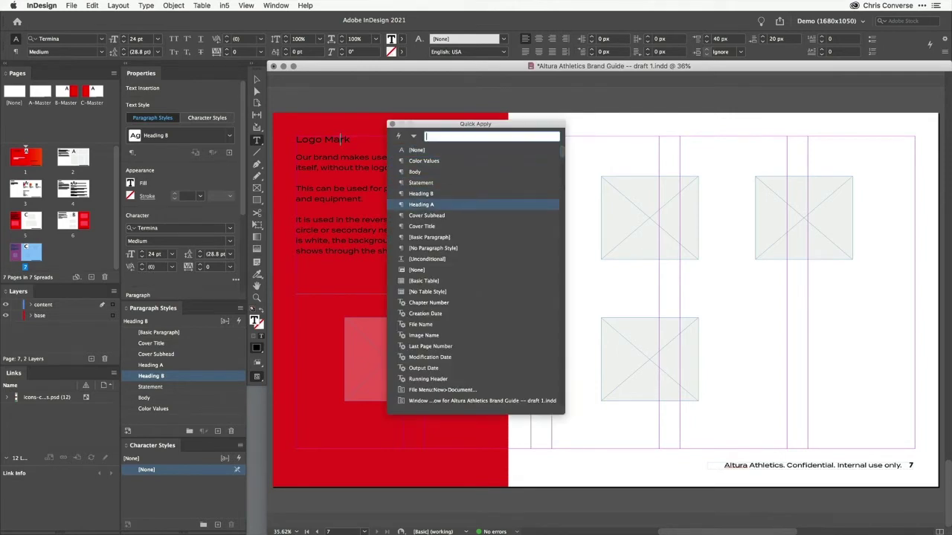
key("Return")
left_click(254, 84)
left_click(292, 96)
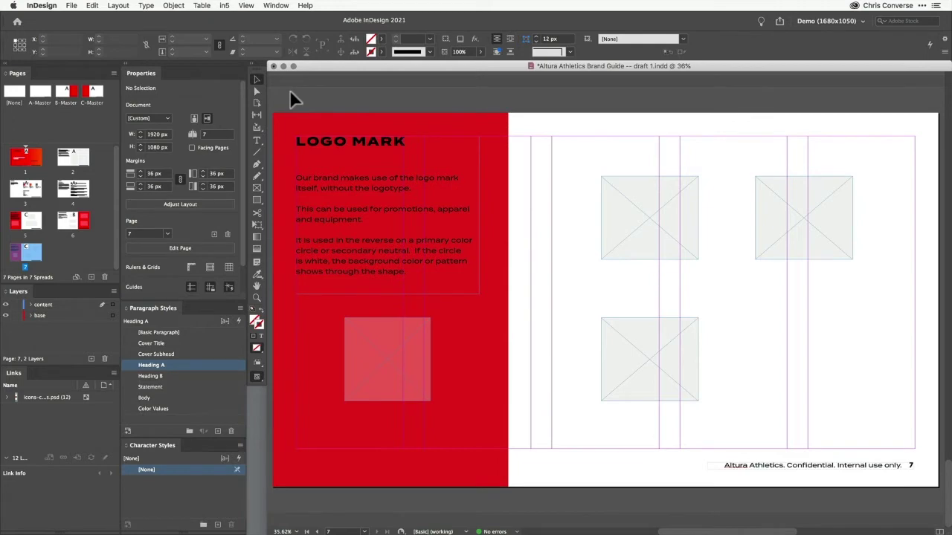
key("shift+Page_Up")
Step: Apply Heading A to the page 2 Mission heading, then page forward to Logo Lockup
key("shift+Page_Up")
key("shift+Page_Up")
key("shift+Page_Up")
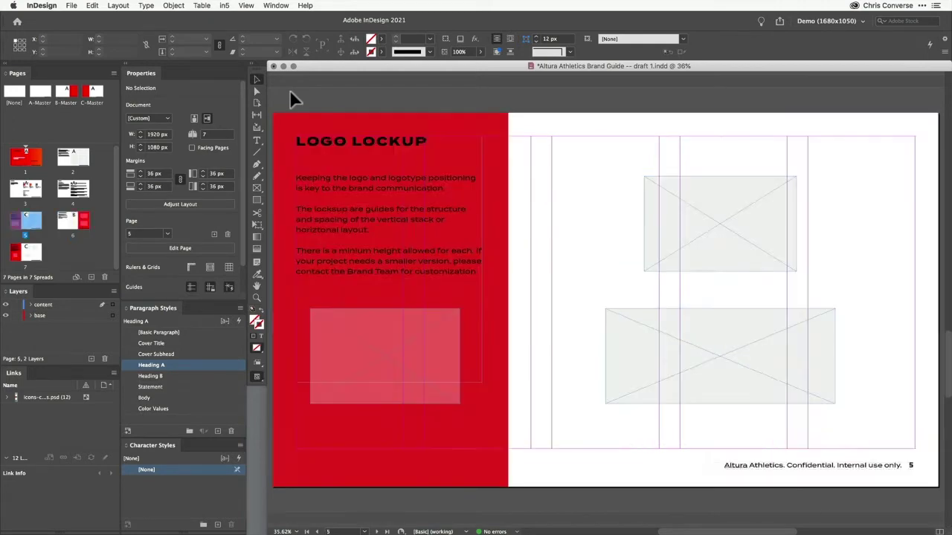
key("shift+Page_Up")
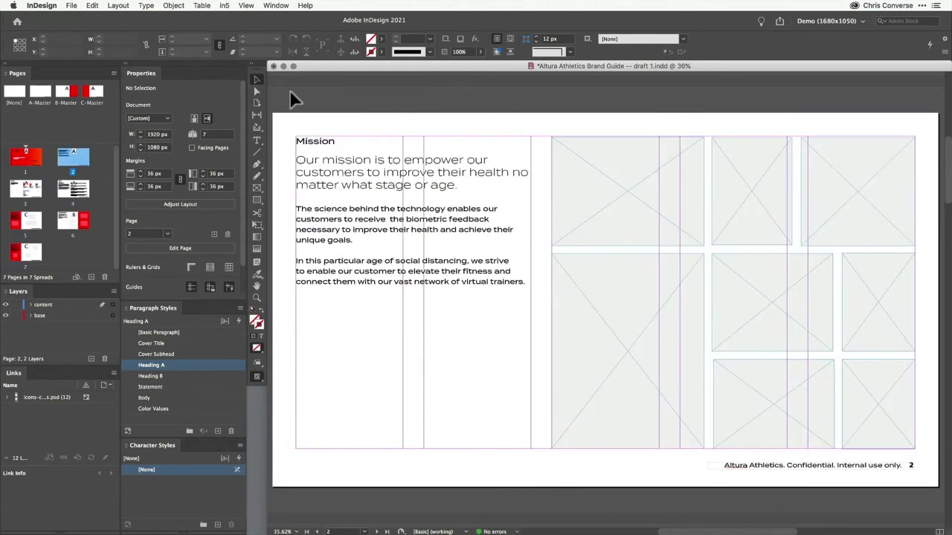
double_click(334, 141)
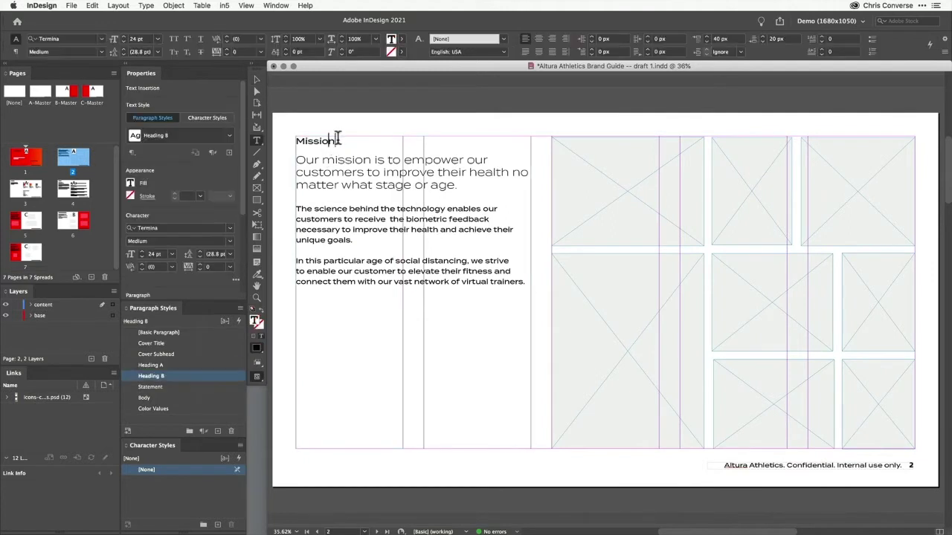
left_click(174, 366)
key("Escape")
key("shift+Page_Up")
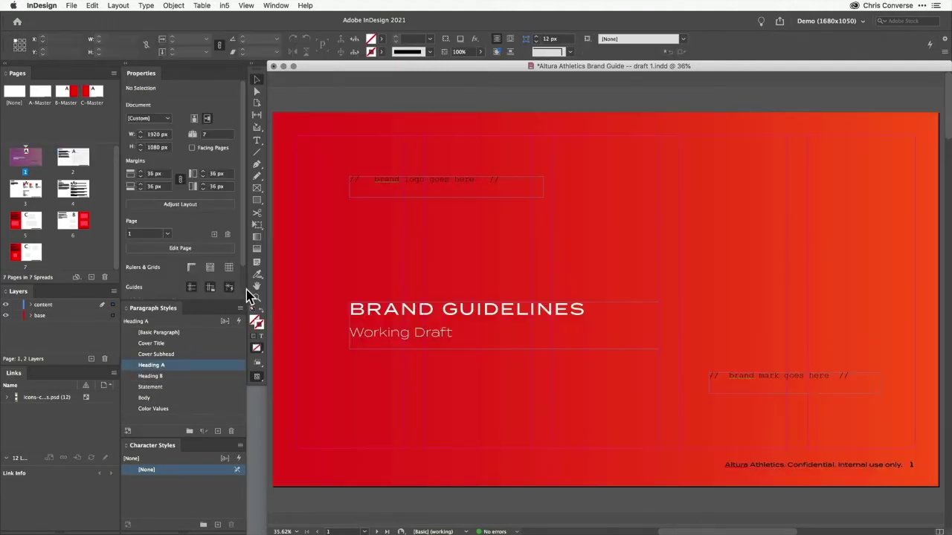
key("shift+Page_Down")
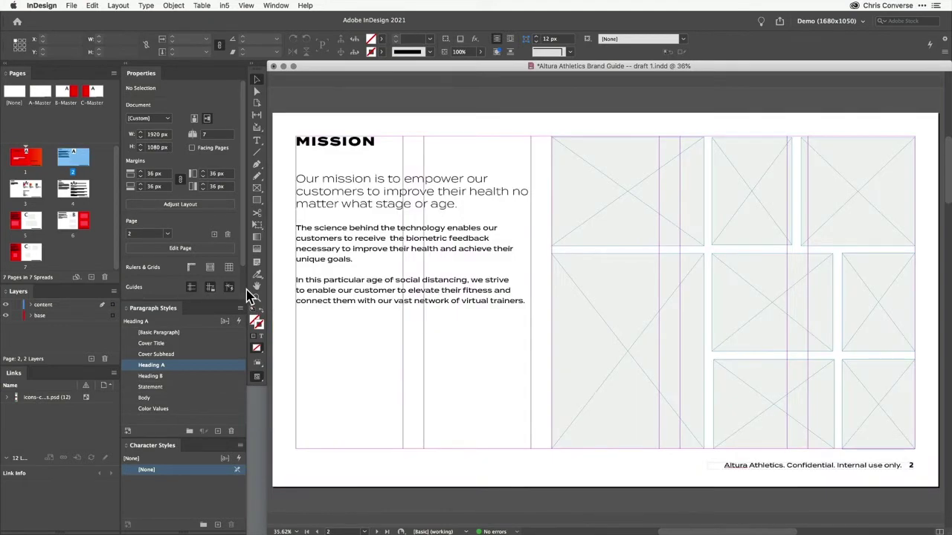
key("shift+Page_Down")
key("shift+Page_Down")
key("shift+Page_Down")
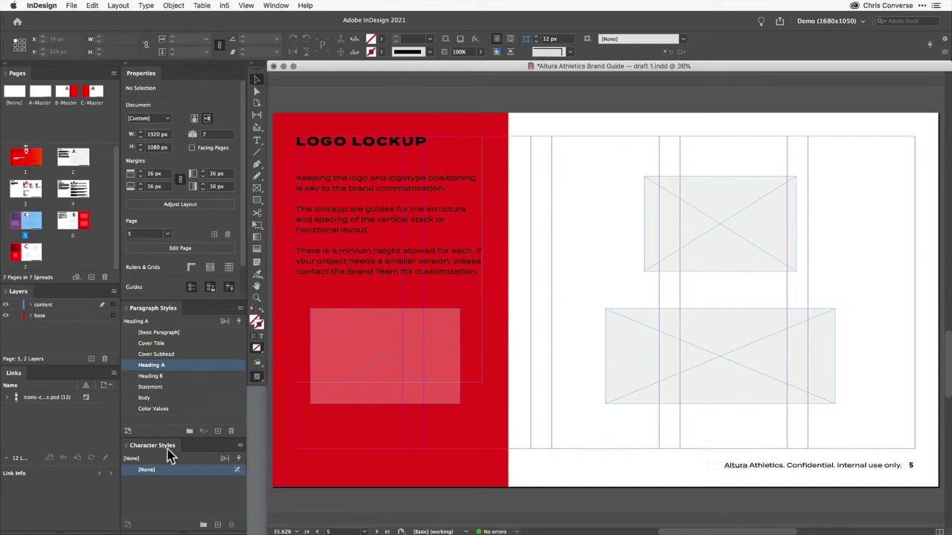
left_click(217, 525, "alt")
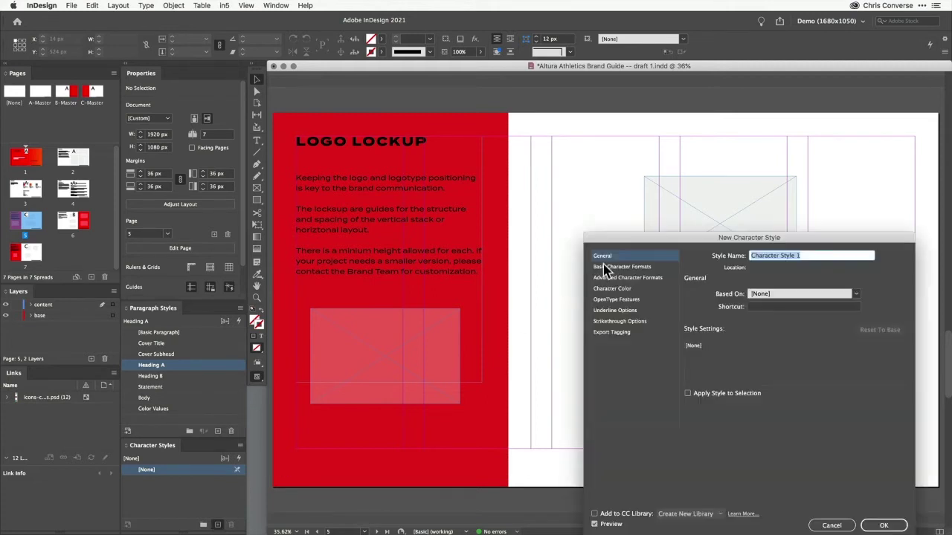
left_click_drag(619, 243, 496, 136)
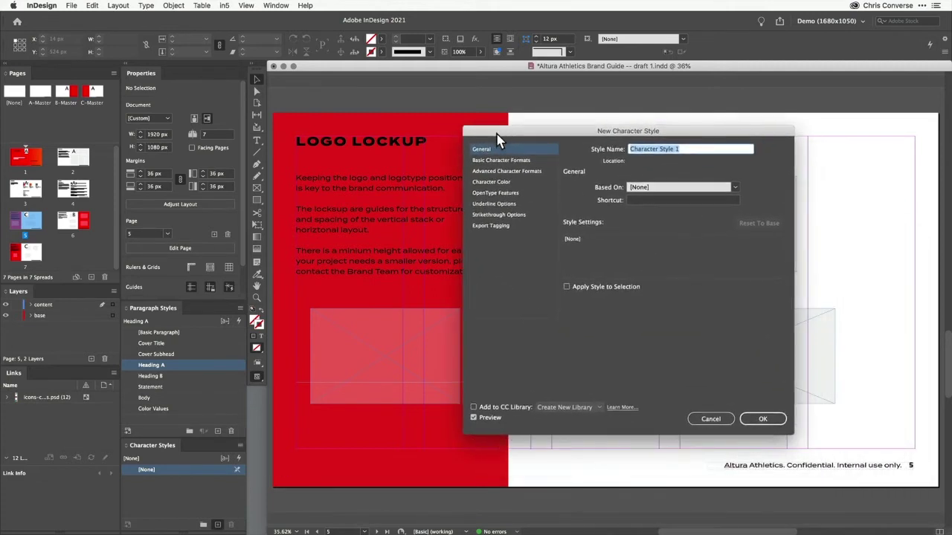
left_click(492, 182)
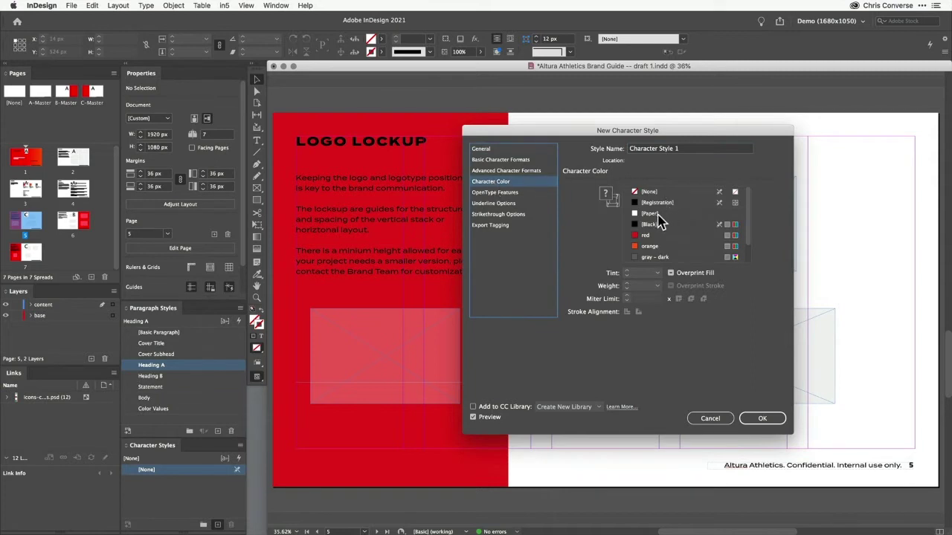
left_click(653, 215)
left_click(766, 421)
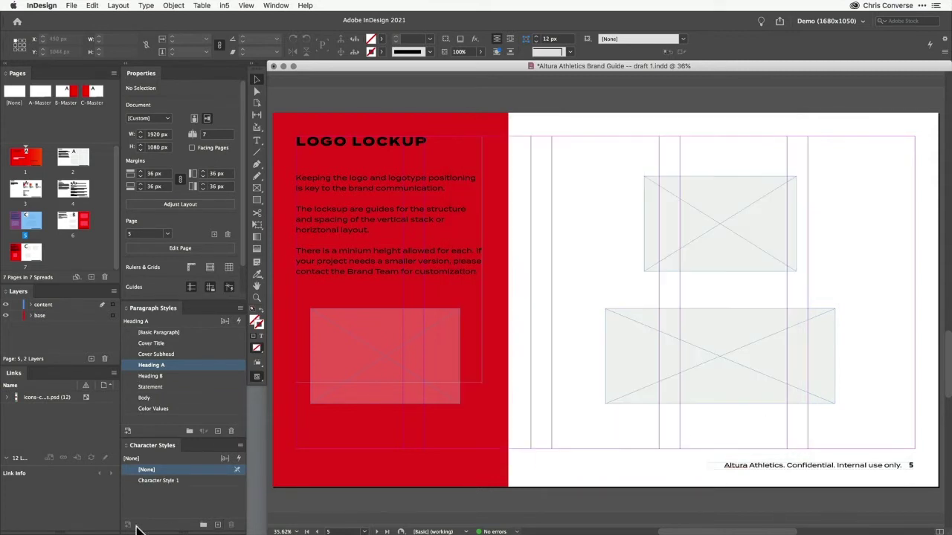
double_click(164, 482)
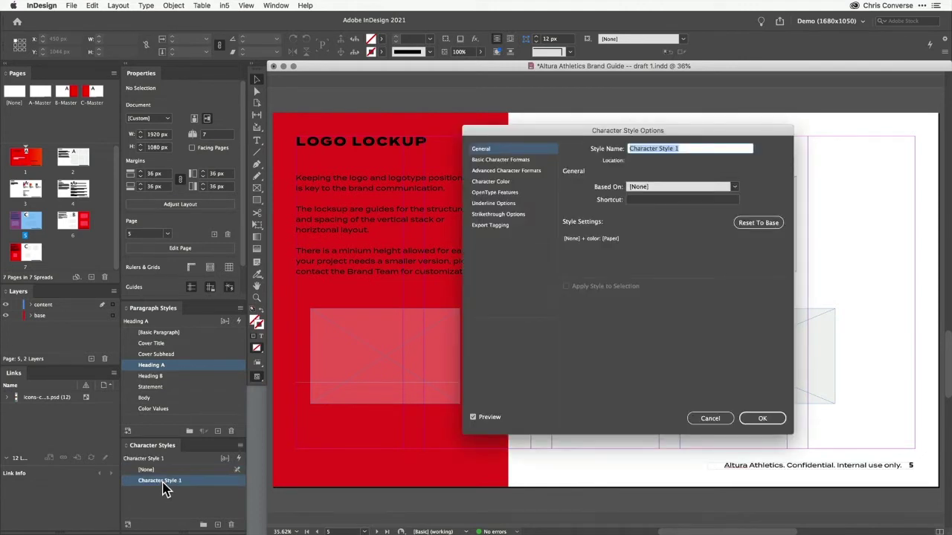
type("White")
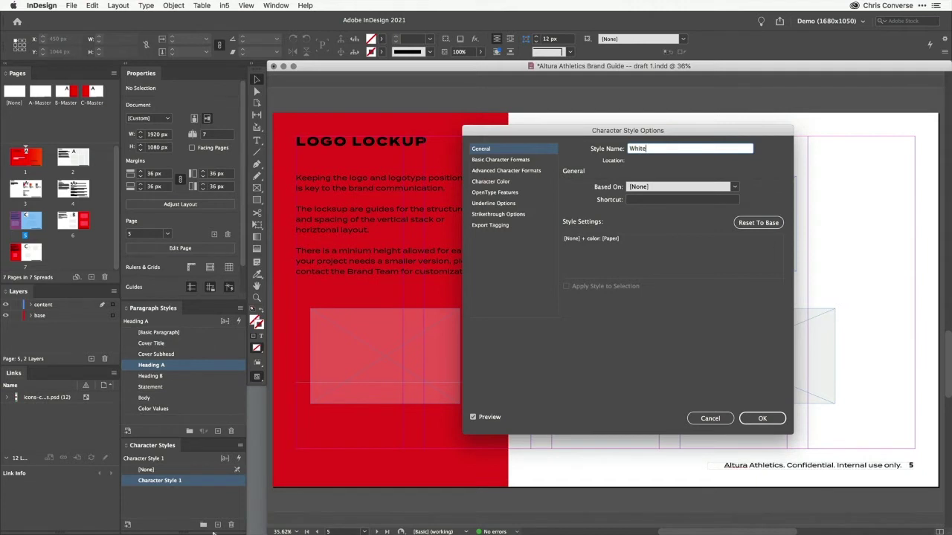
left_click(762, 418)
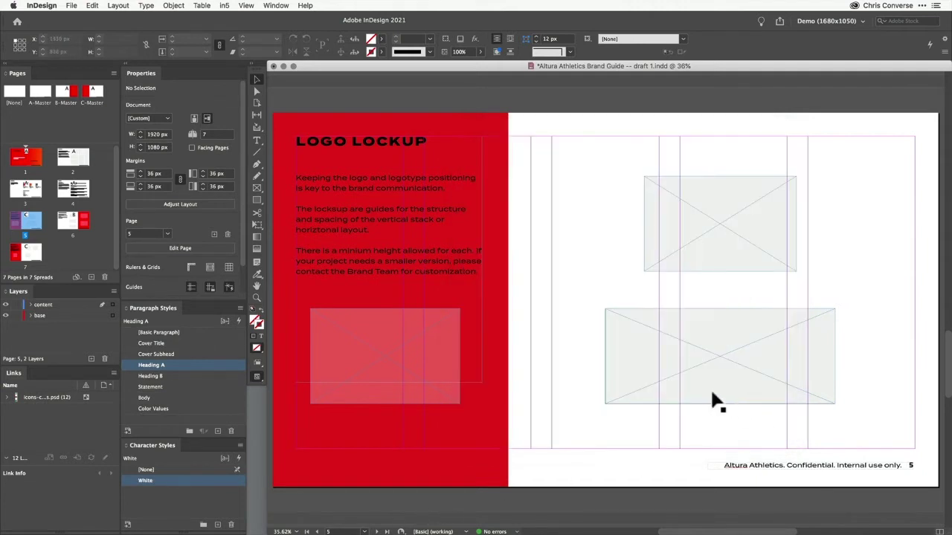
Step: Apply the White character style to the text frame on the Logo Lockup page
left_click(376, 186)
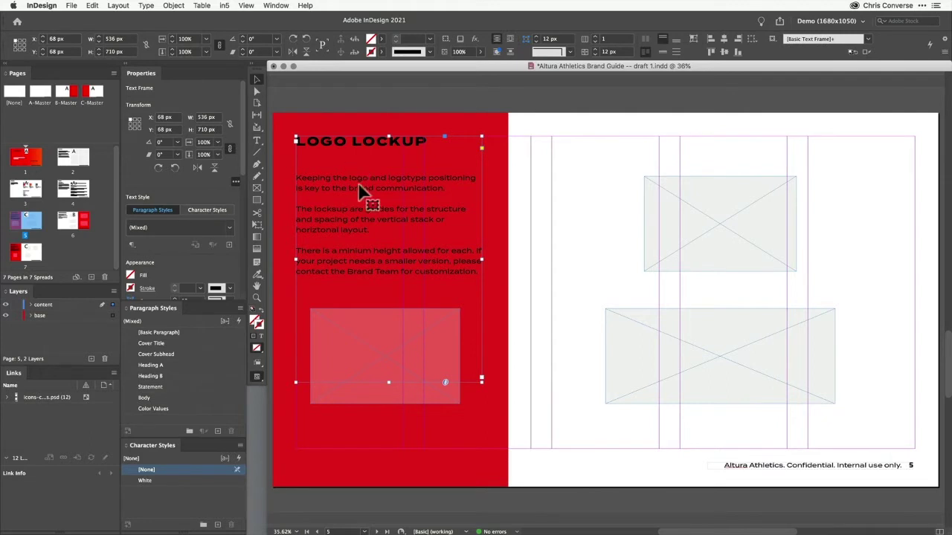
left_click(158, 481)
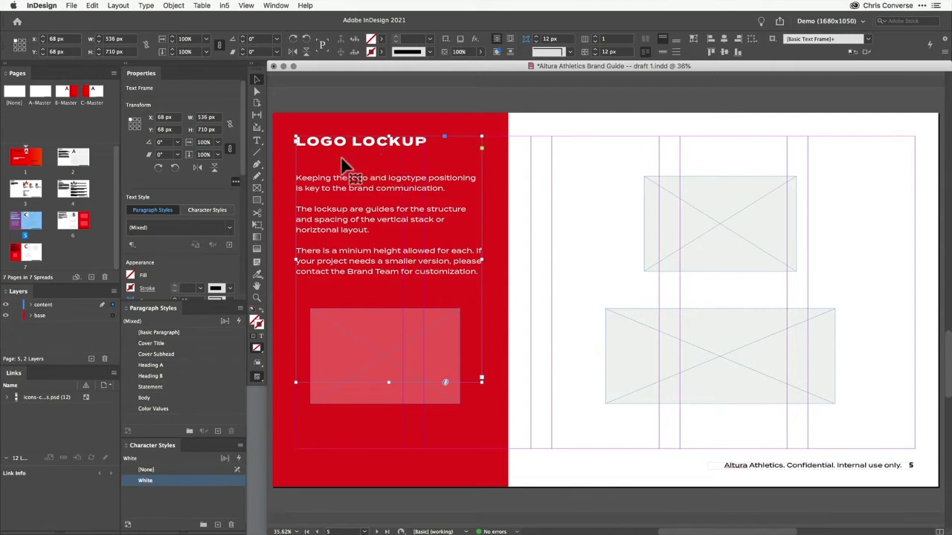
double_click(358, 192)
left_click_drag(351, 178, 389, 180)
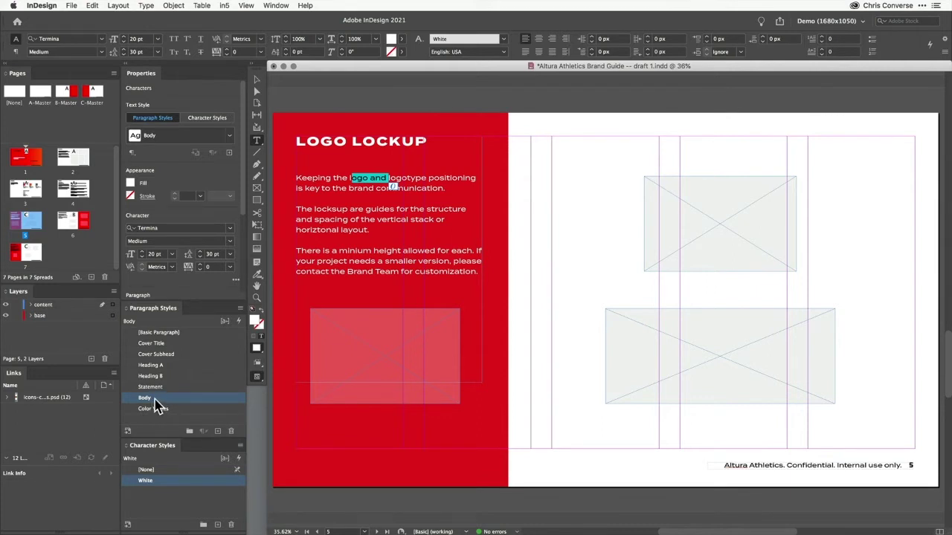
left_click_drag(389, 141, 356, 140)
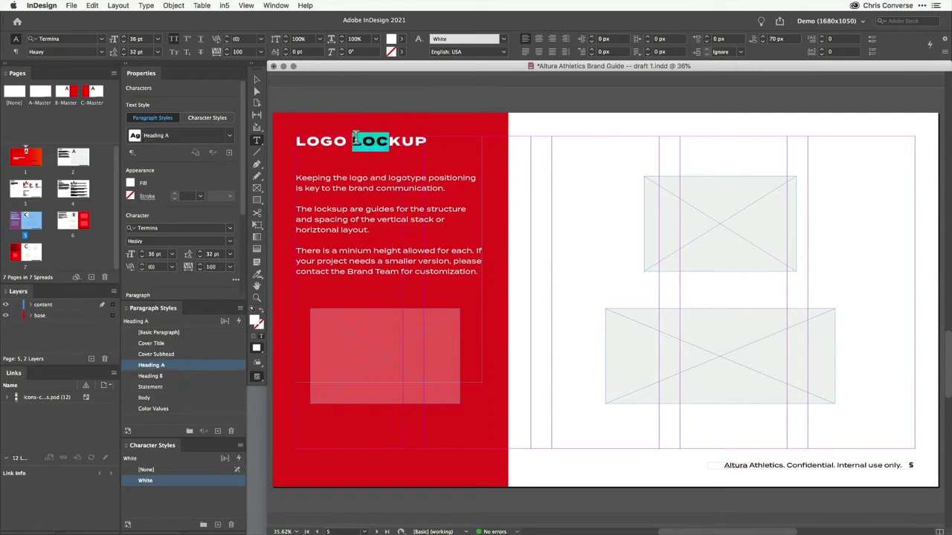
left_click(163, 364)
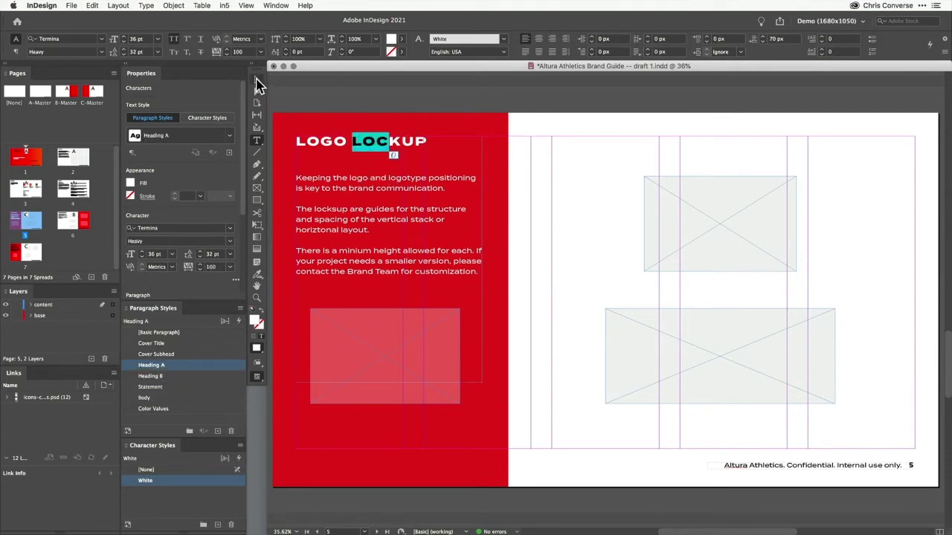
left_click(257, 83)
left_click(286, 92)
Step: Move to the Logo Mark page and make its text frame white too
key("shift+Page_Down")
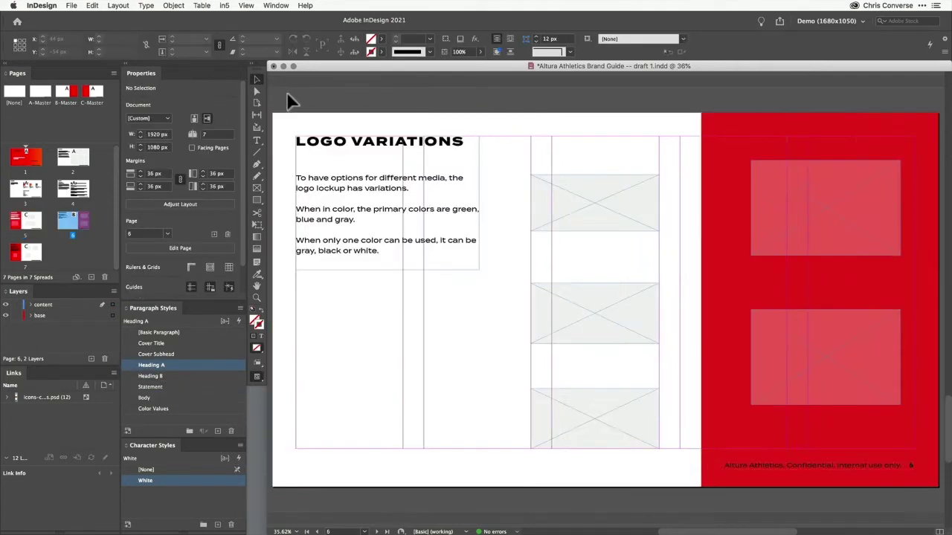
key("shift+Page_Down")
left_click(330, 187)
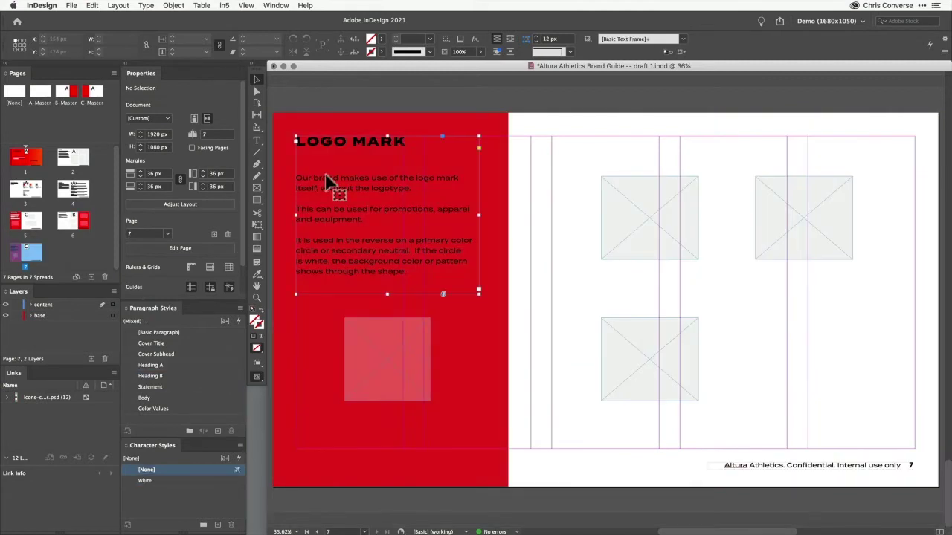
left_click(171, 481)
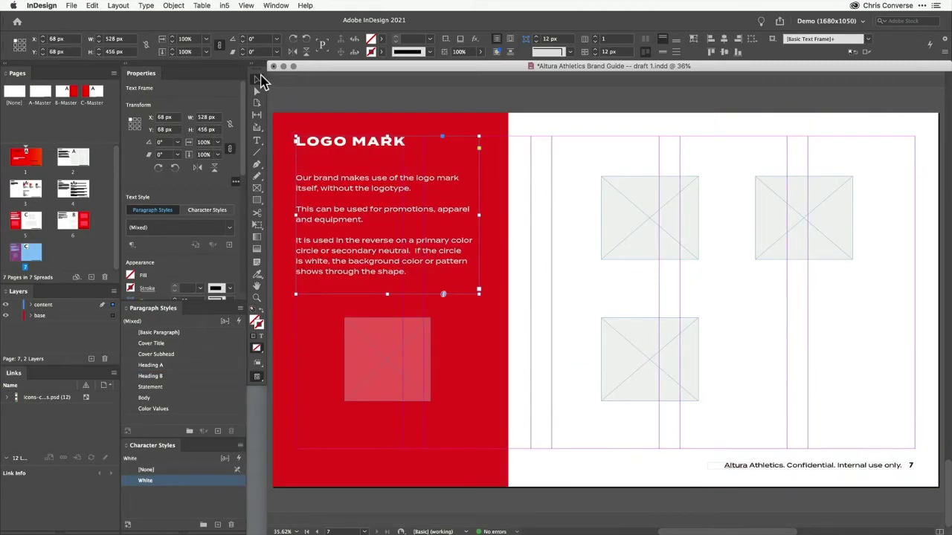
left_click(300, 96)
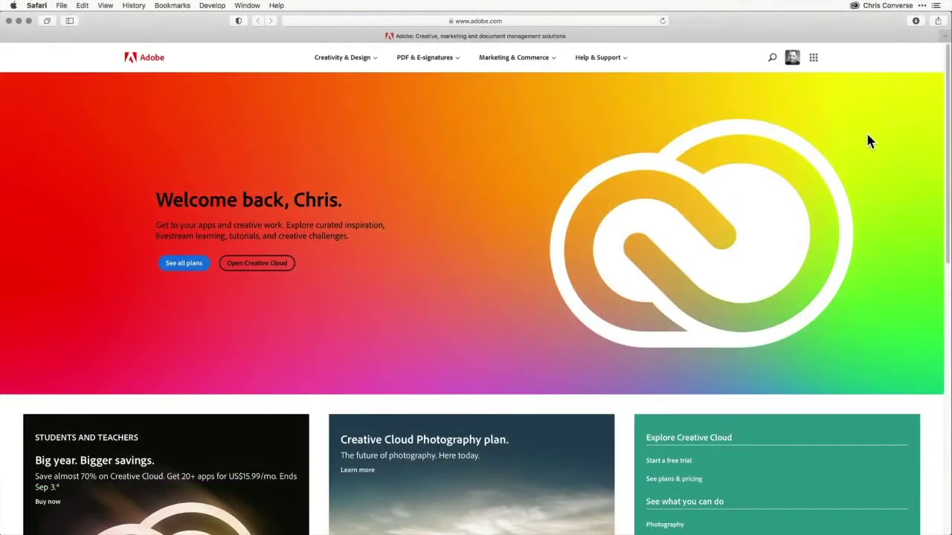
Step: Open Adobe Stock from the apps grid and search the Templates category for 'newsletter'
scroll(868, 135, "down", 1)
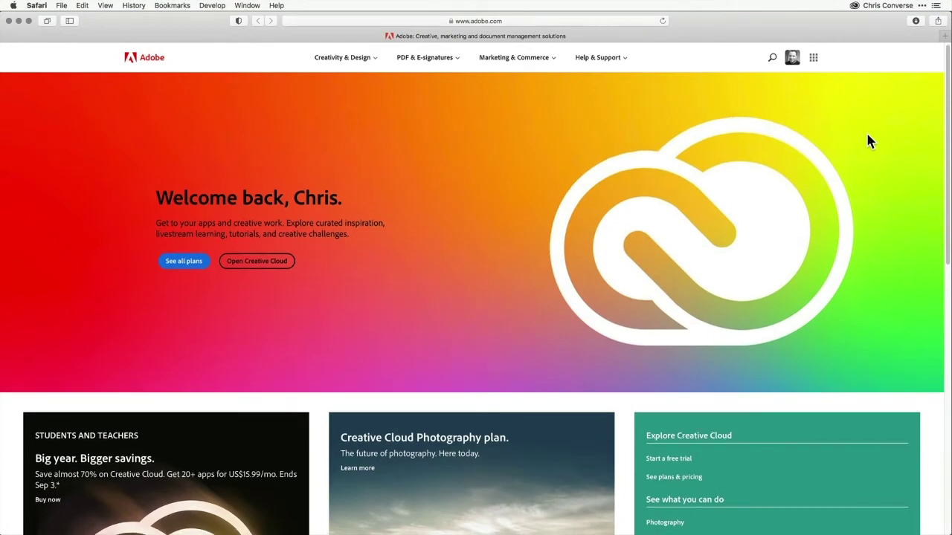
left_click(811, 58)
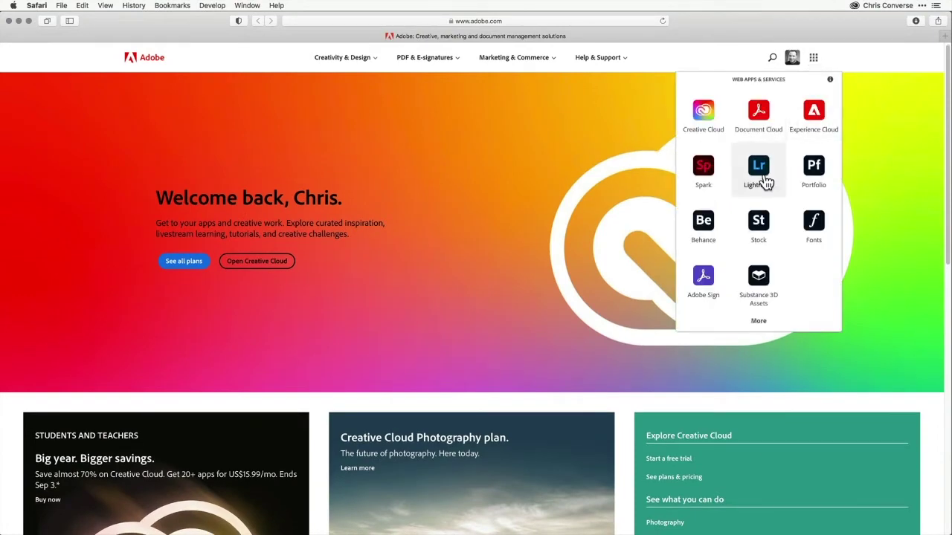
left_click(759, 223)
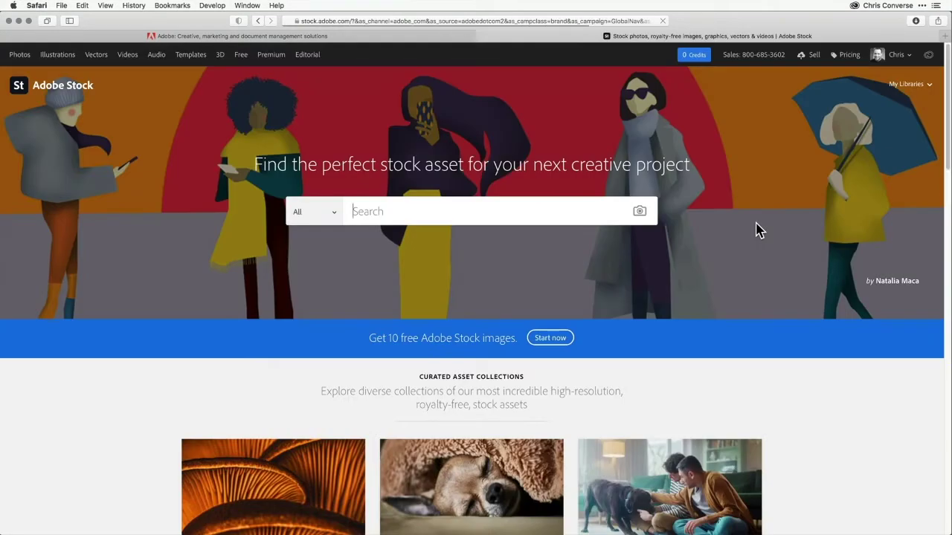
left_click(330, 214)
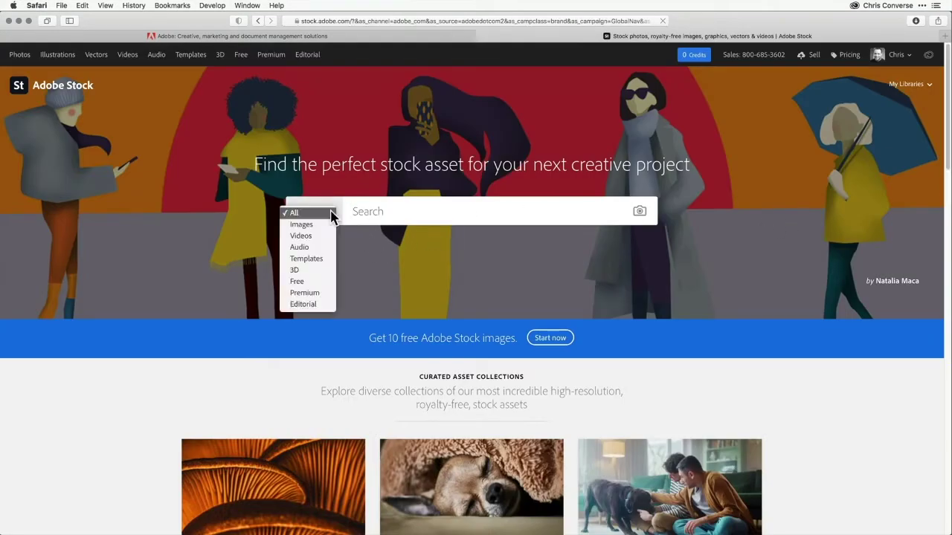
left_click(323, 260)
left_click(391, 212)
type("newsletter")
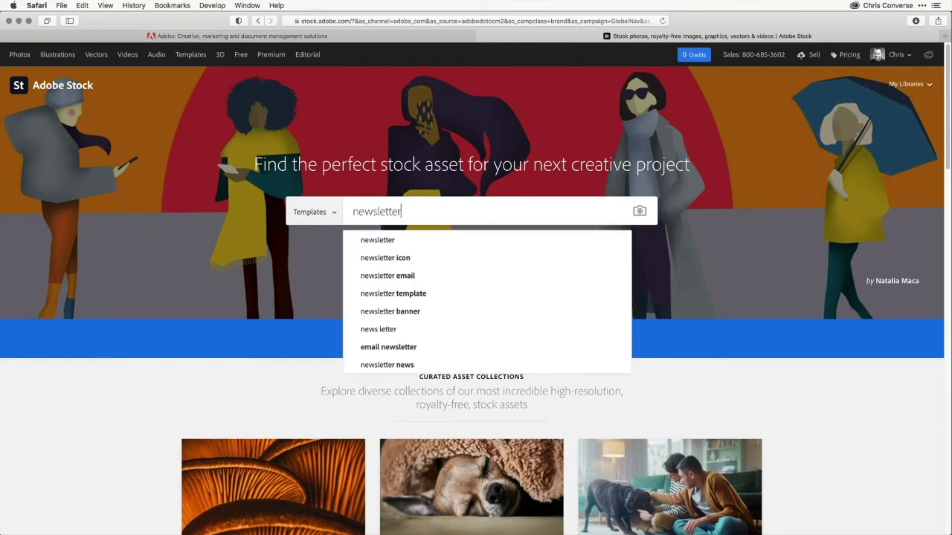
left_click(389, 240)
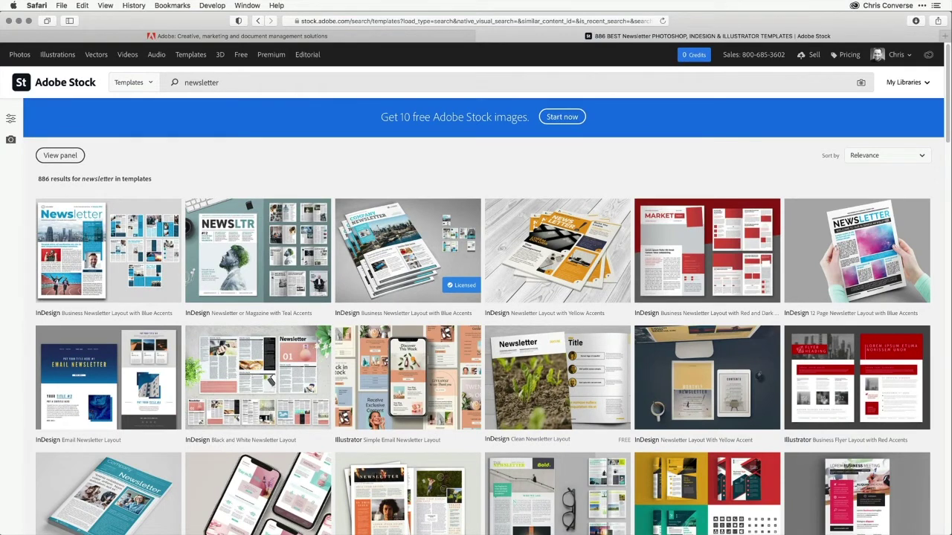
Step: Open the Filters panel, try an empty search, then return to the 886 'newsletter' results
left_click(12, 121)
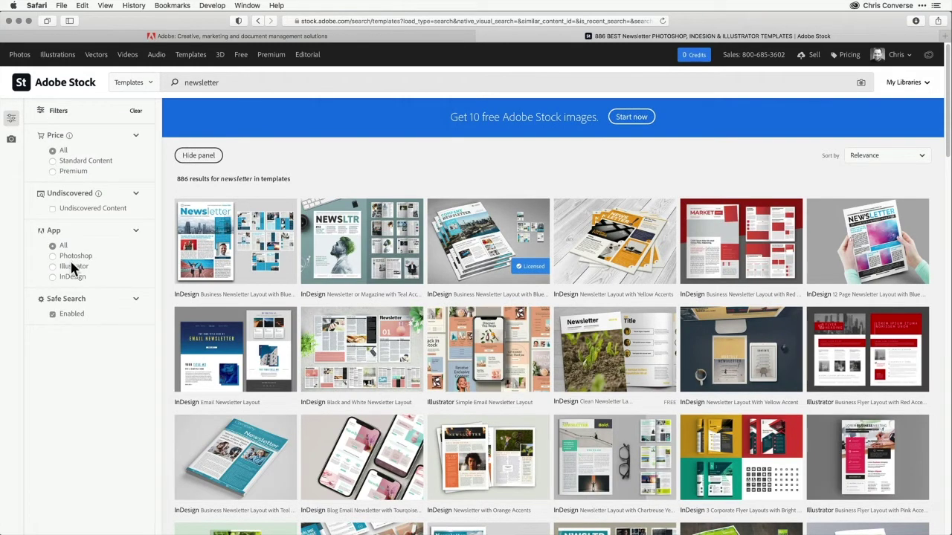
left_click_drag(220, 82, 155, 89)
key("BackSpace")
key("Return")
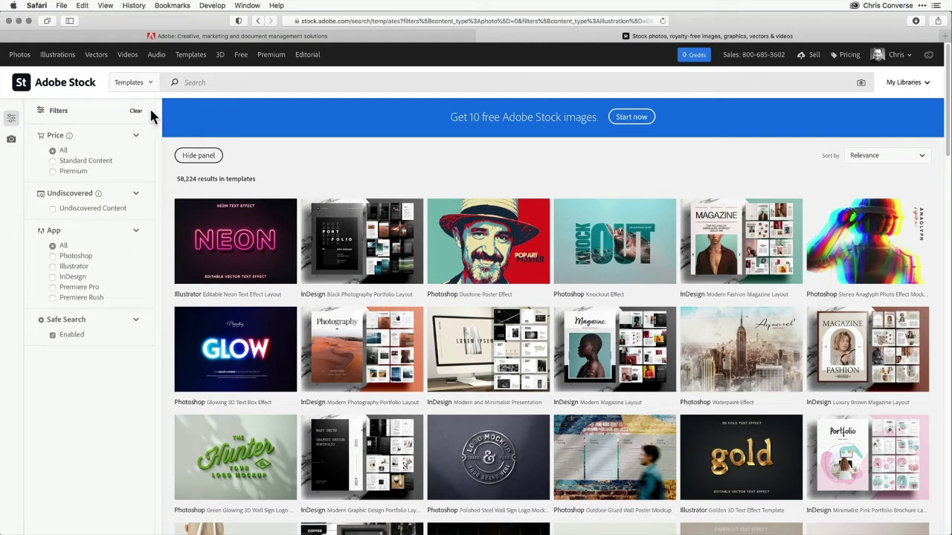
left_click(258, 20)
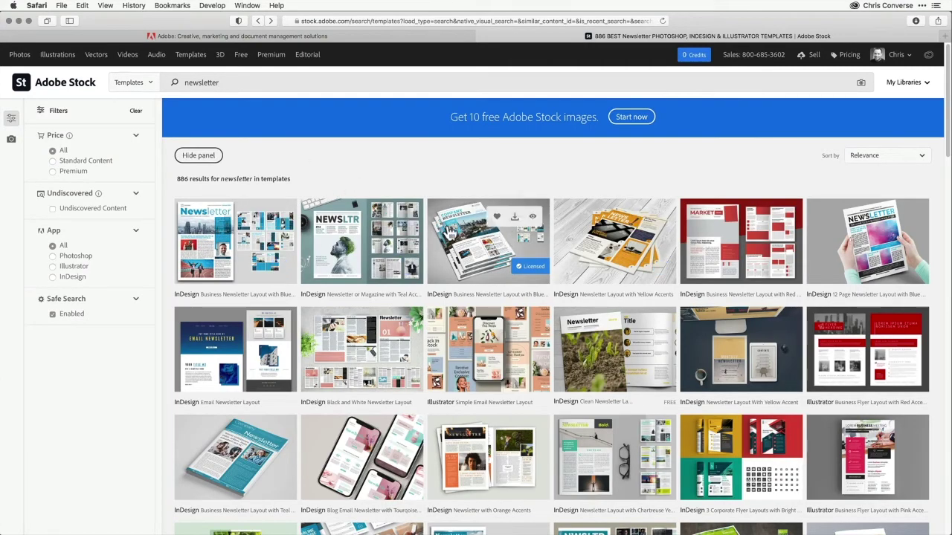
Step: Download the Business Newsletter Layout with Blue Accents template and open its .indt file in InDesign
left_click(463, 250)
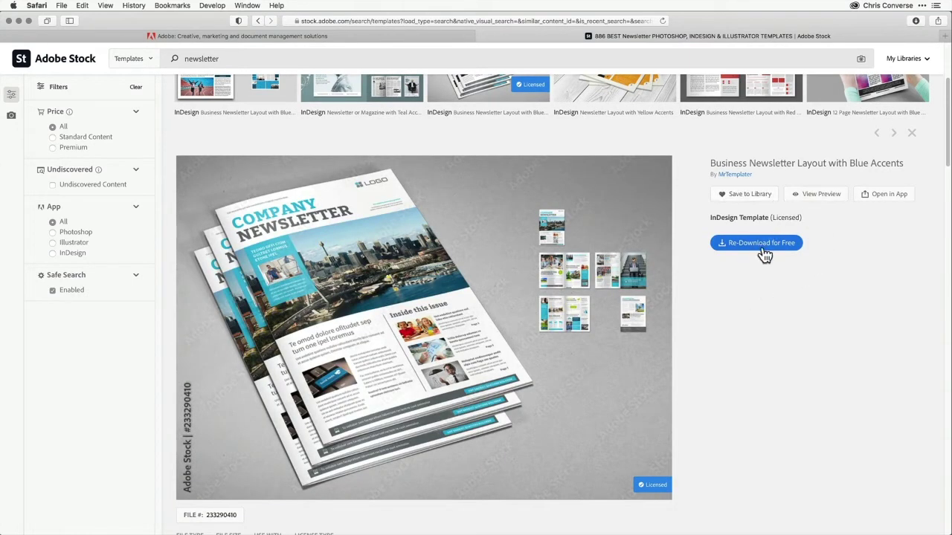
left_click_drag(949, 231, 819, 239)
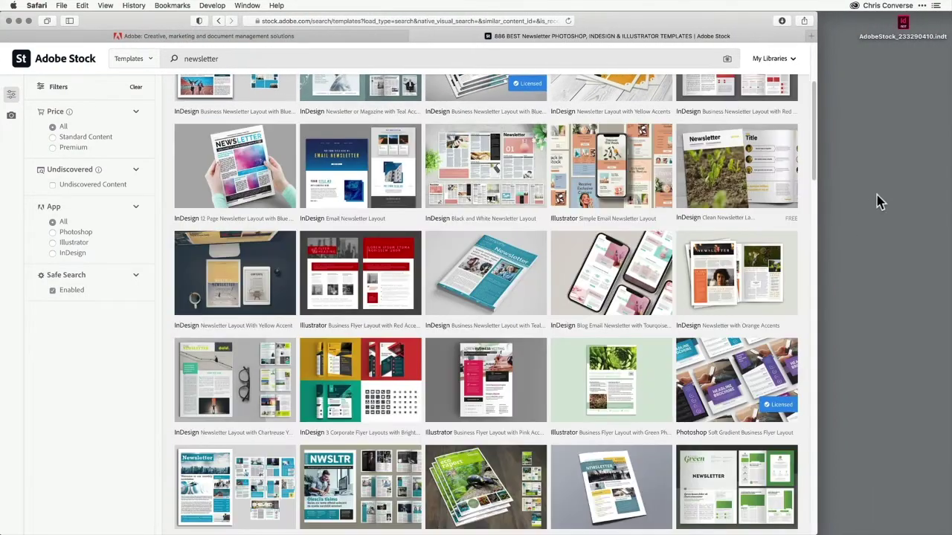
left_click(881, 30)
left_click(870, 39)
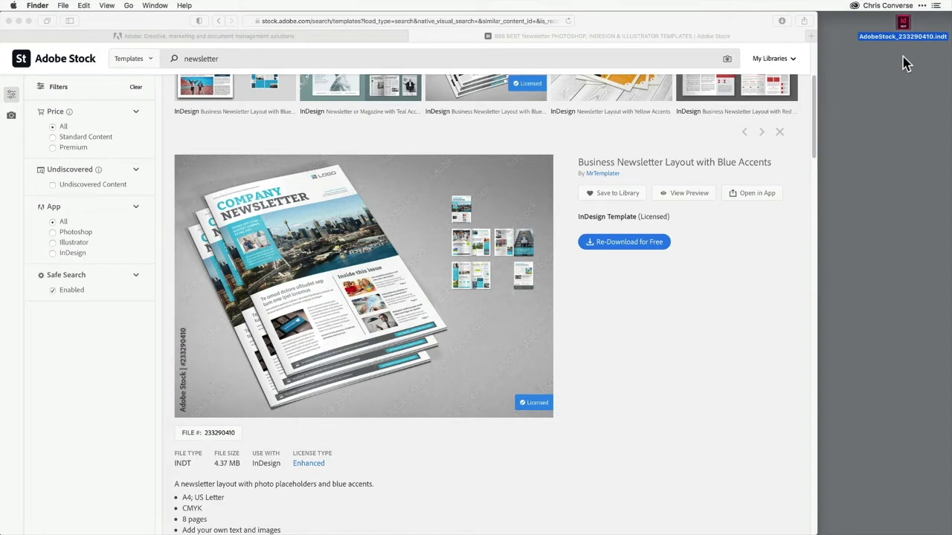
left_click(904, 24)
double_click(904, 25)
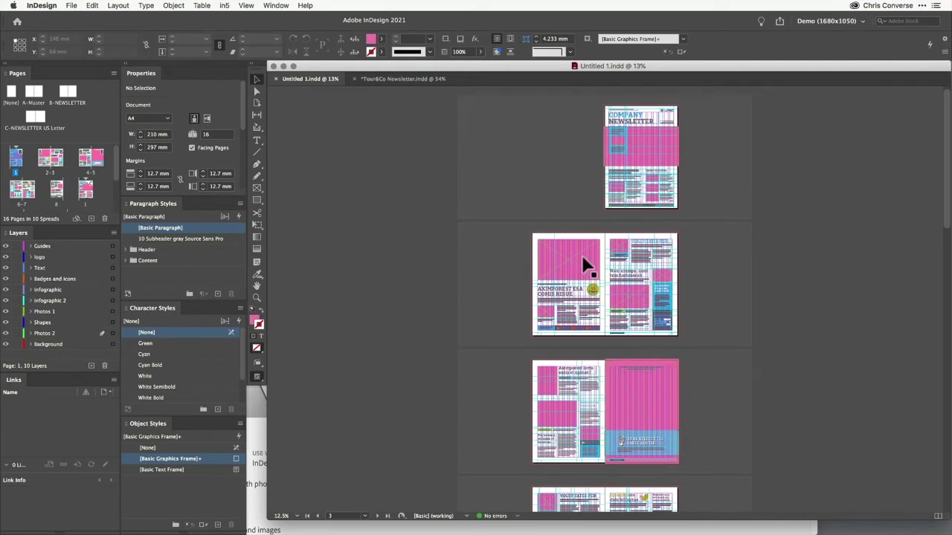
Step: Zoom into the newsletter's front page, page through to the 6–7 spread, and expand the Header style group
key("z")
left_click_drag(591, 95, 697, 219)
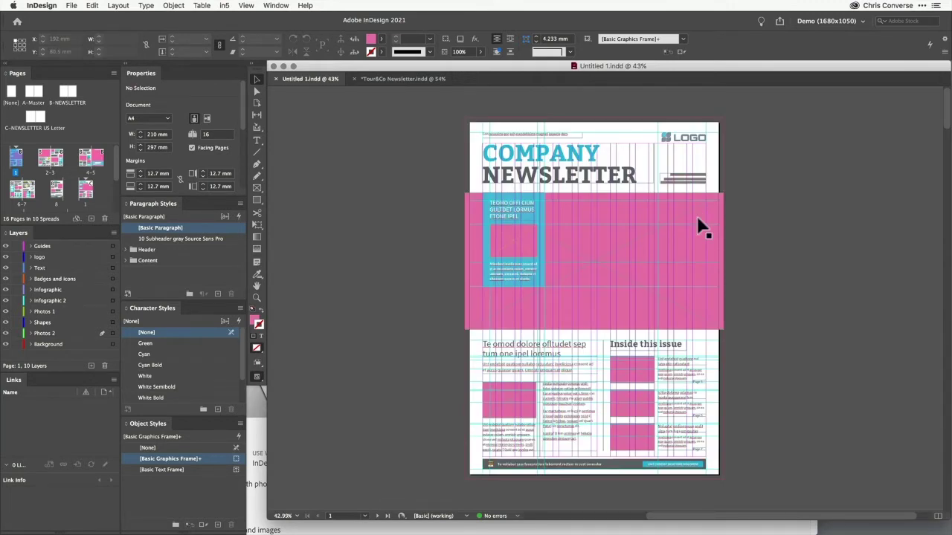
key("shift+Page_Down")
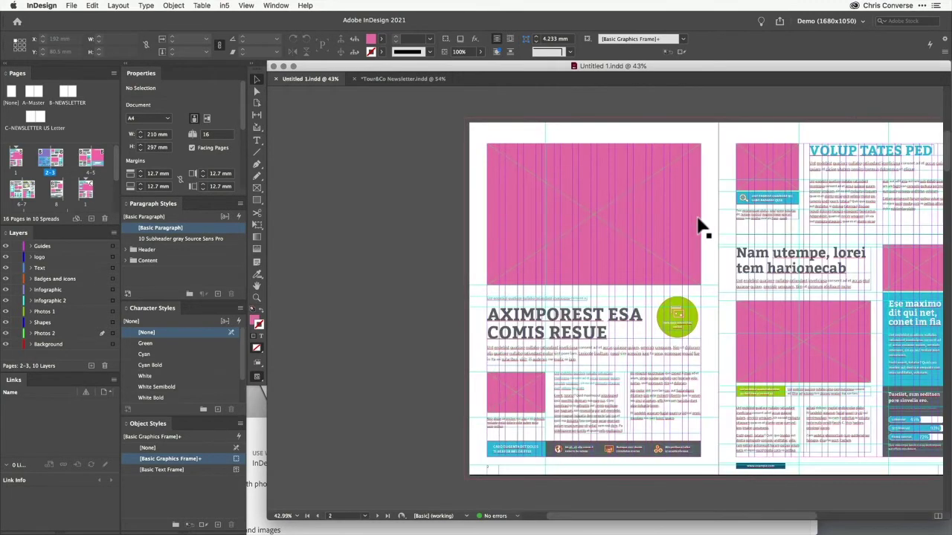
key("shift+Page_Down")
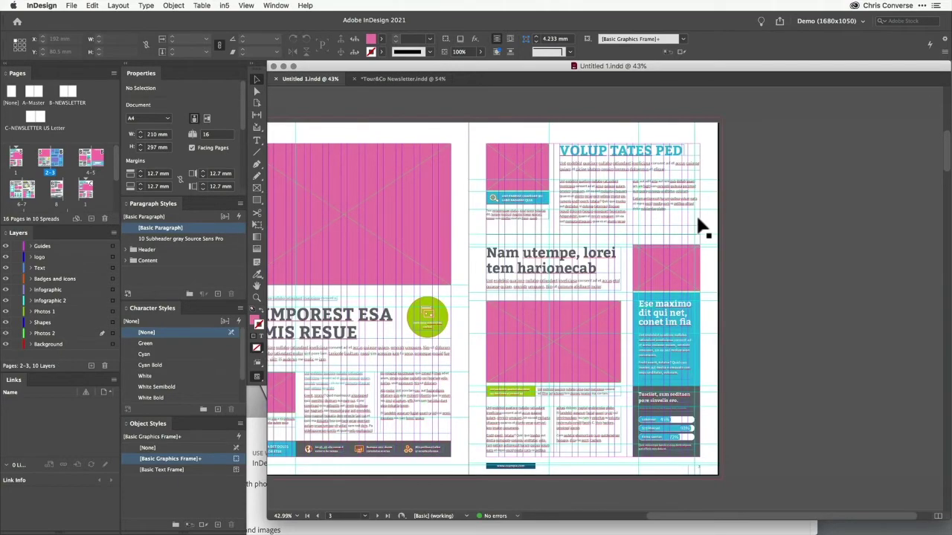
key("shift+Page_Down")
key("shift+Page_Down")
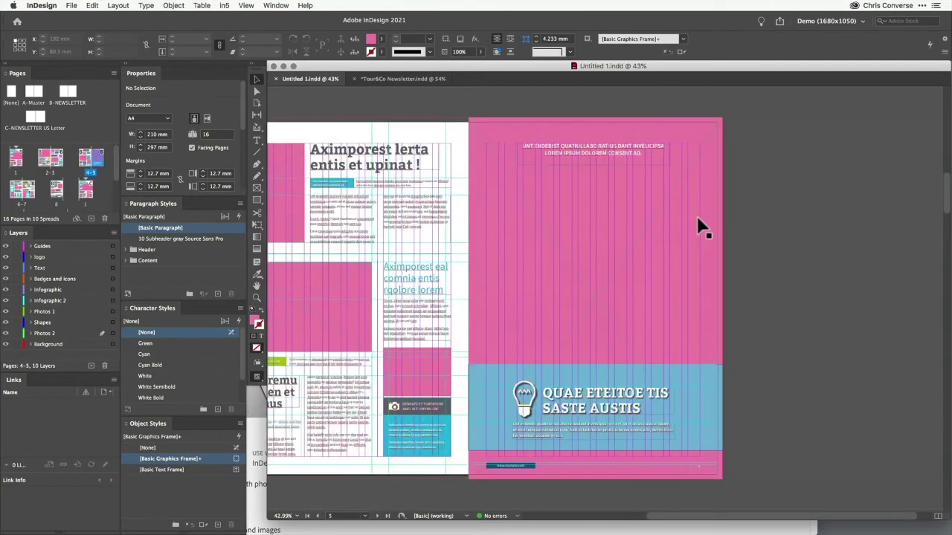
key("shift+Page_Down")
key("shift+Page_Down")
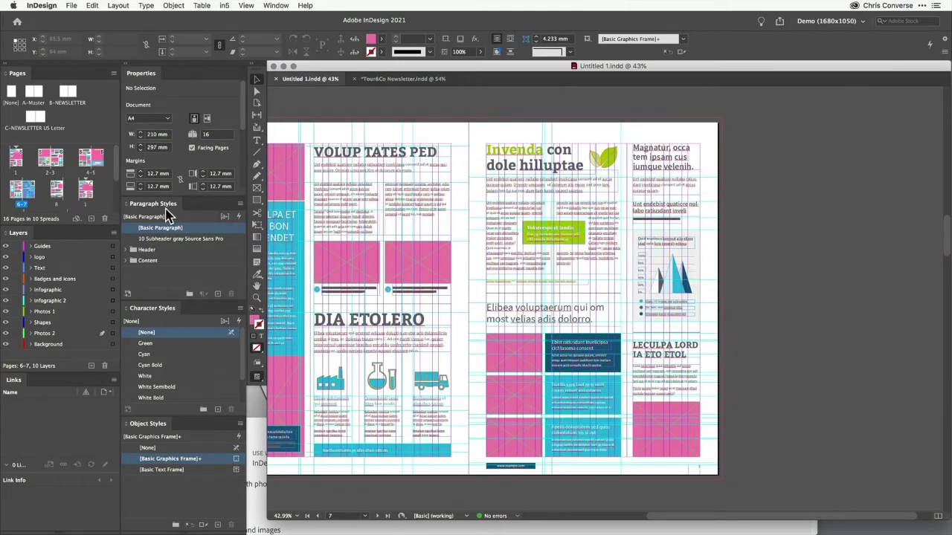
left_click(127, 250)
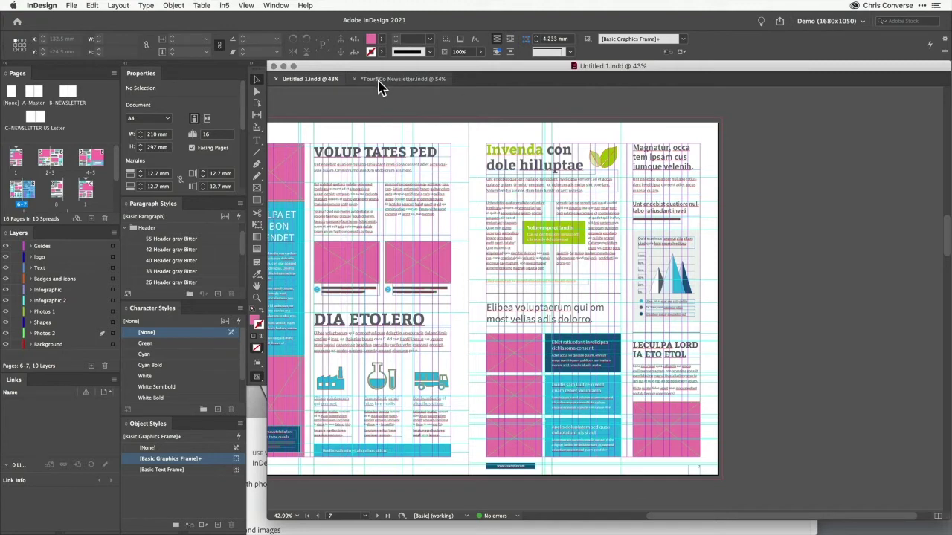
Step: Switch to the Tour&Co Newsletter document and go to the pages 2–3 spread
left_click(401, 79)
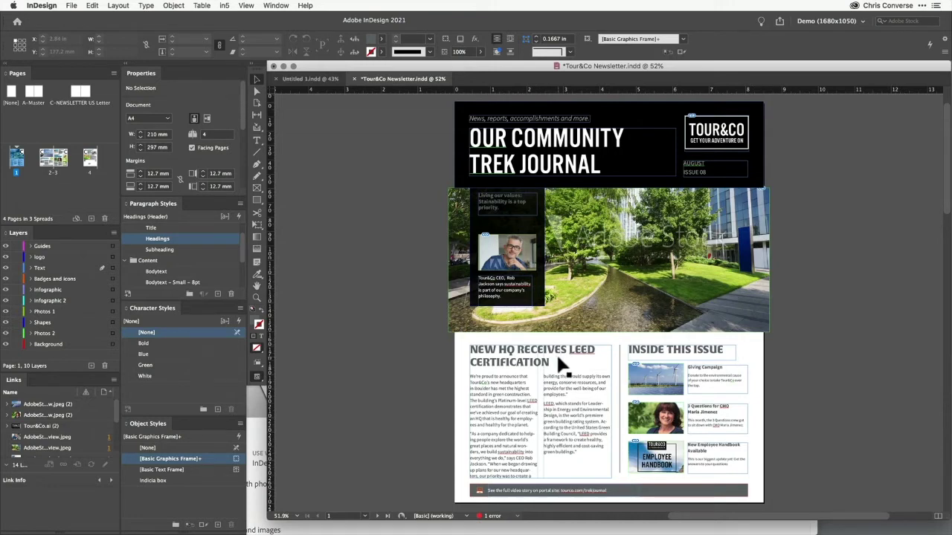
key("shift+Page_Down")
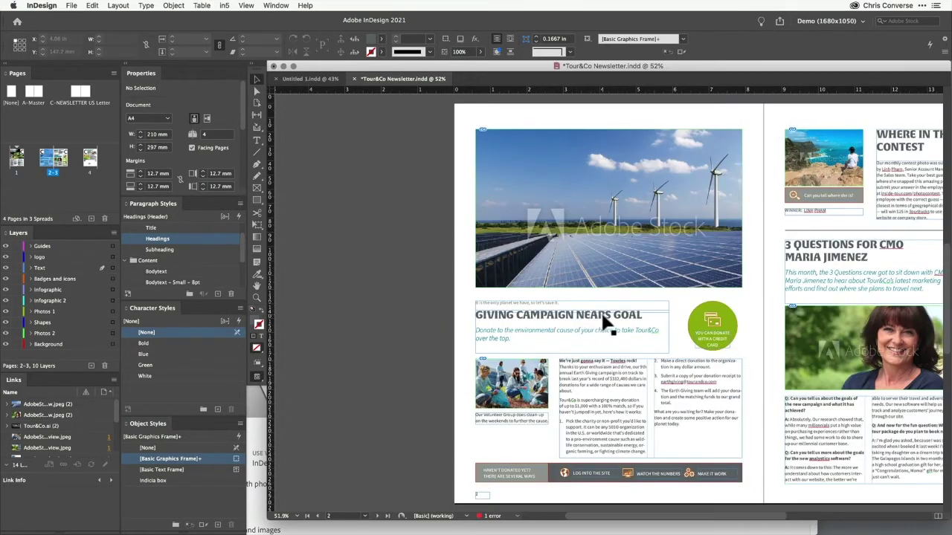
key("shift+Page_Down")
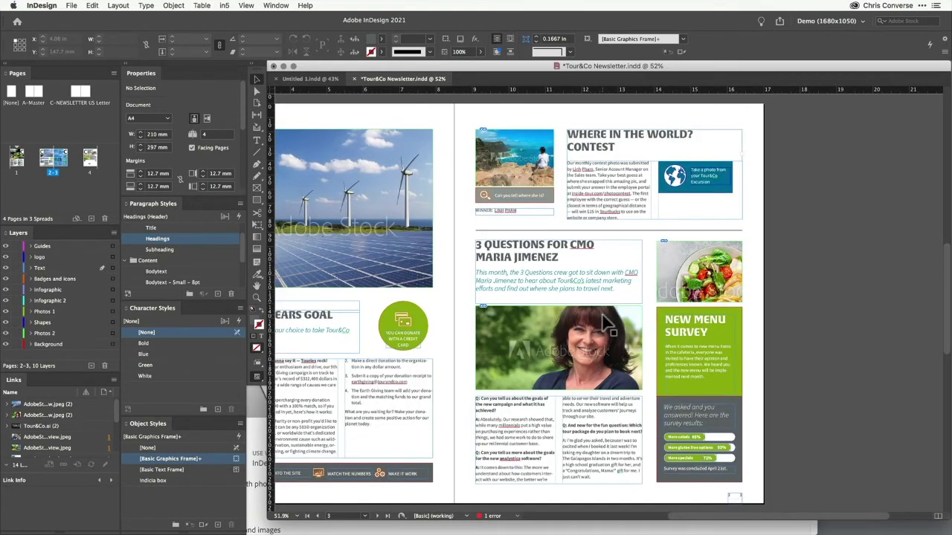
key("shift+Page_Up")
scroll(589, 256, "right", 5)
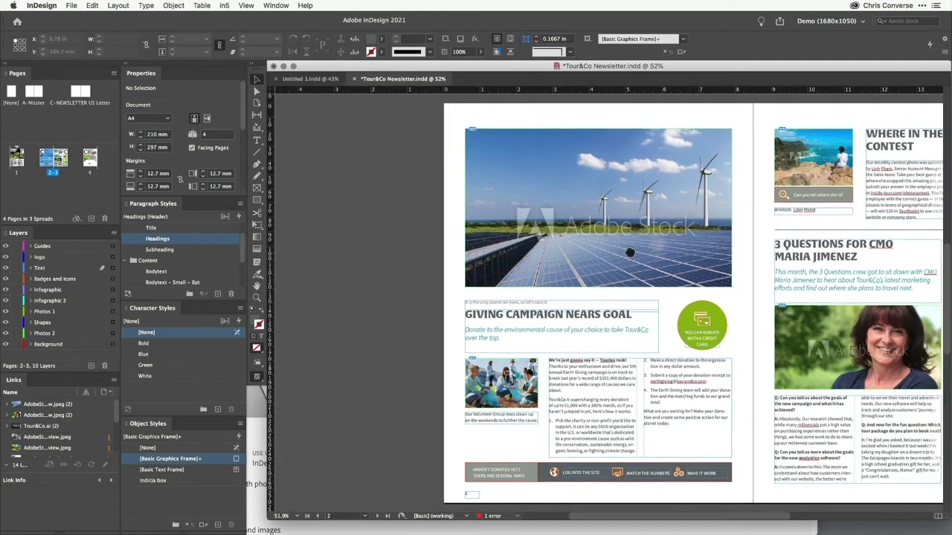
scroll(589, 256, "right", 1)
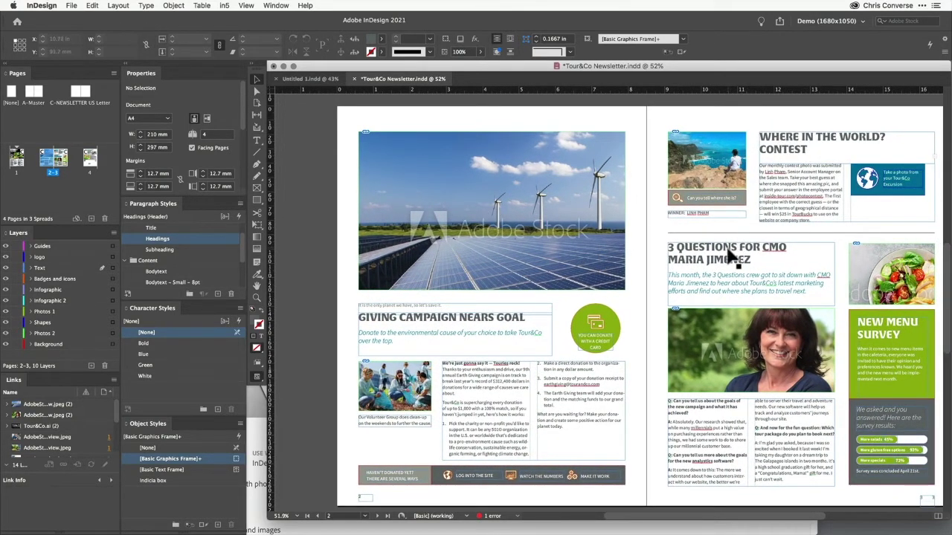
Step: Check the style of the Giving Campaign Nears Goal heading, then open the Headings paragraph style options
double_click(526, 318)
left_click_drag(526, 318, 466, 317)
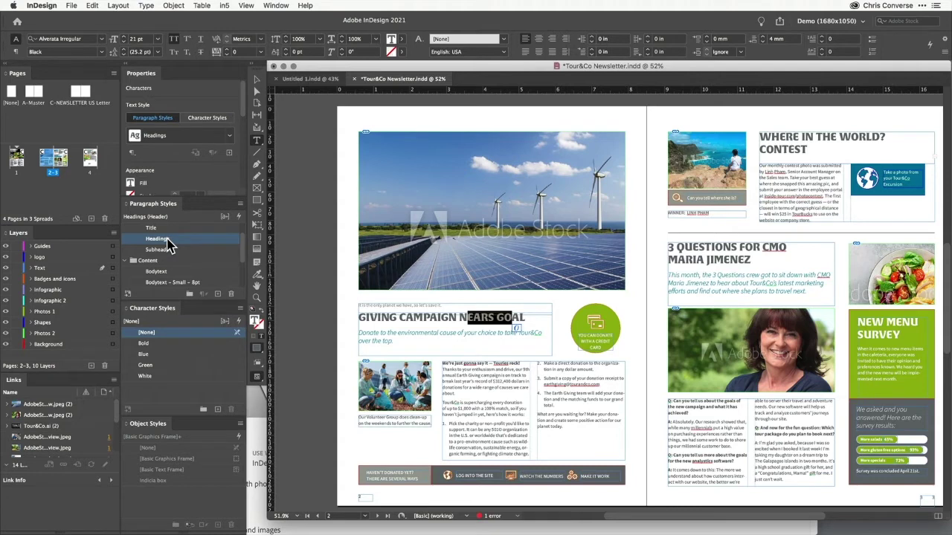
left_click(256, 80)
left_click(304, 147)
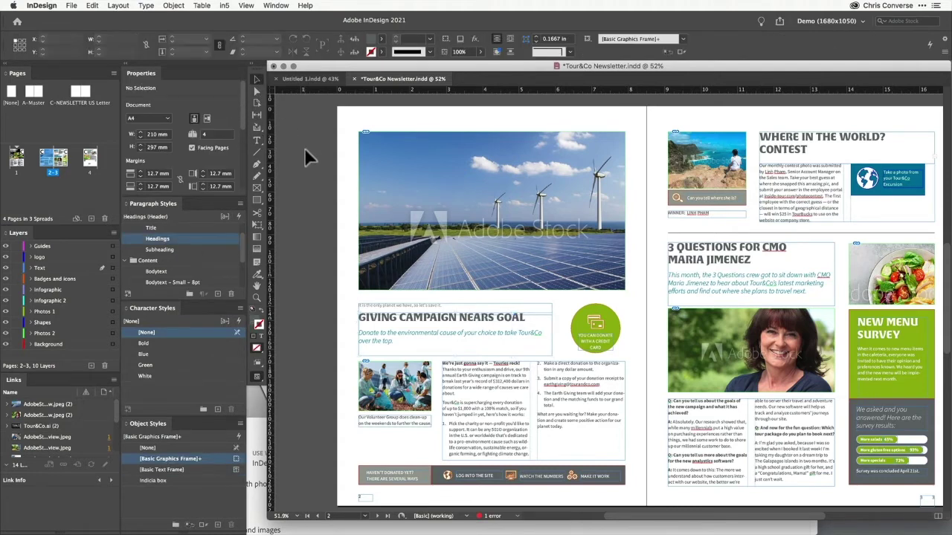
double_click(166, 239)
left_click_drag(243, 143, 279, 136)
Step: Set the Headings font to Alternate Gothic No3 D, 36 pt with 34 pt leading
left_click(113, 161)
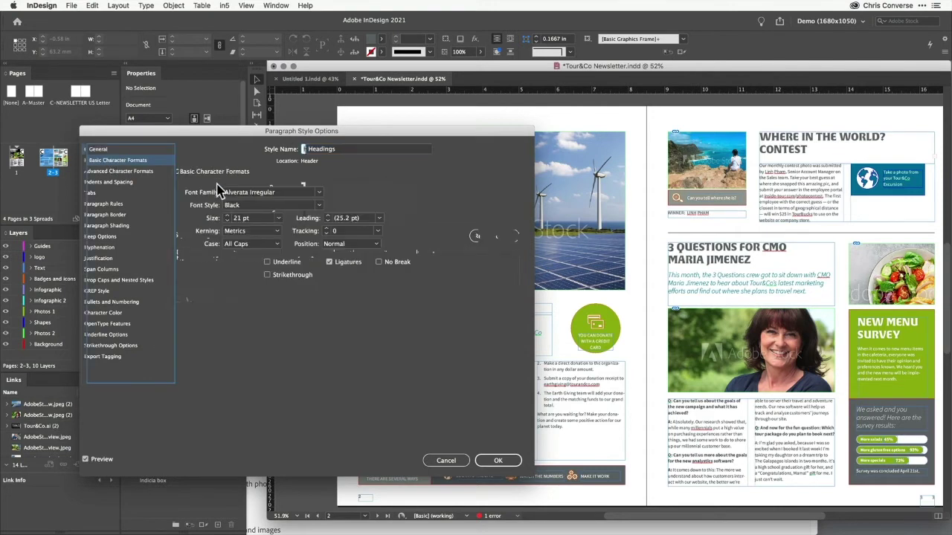
left_click(319, 192)
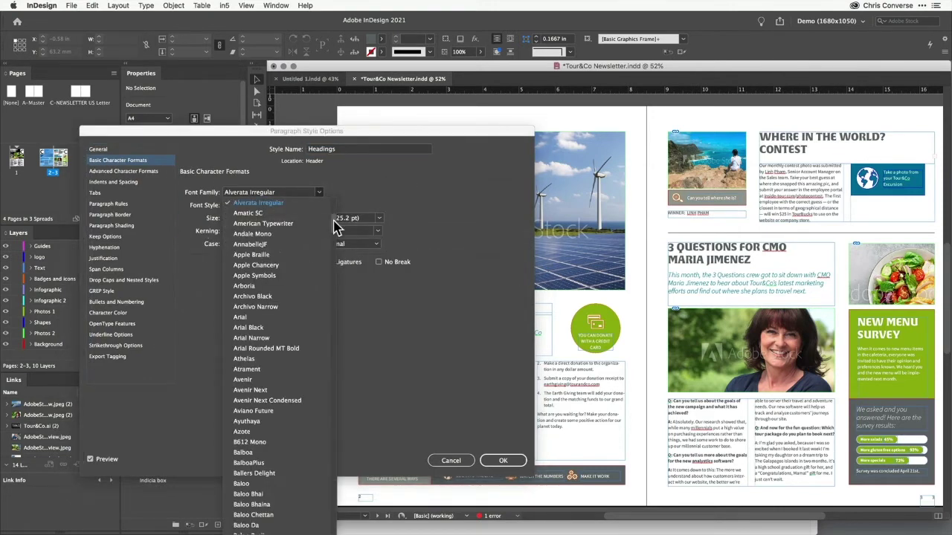
scroll(331, 223, "up", 5)
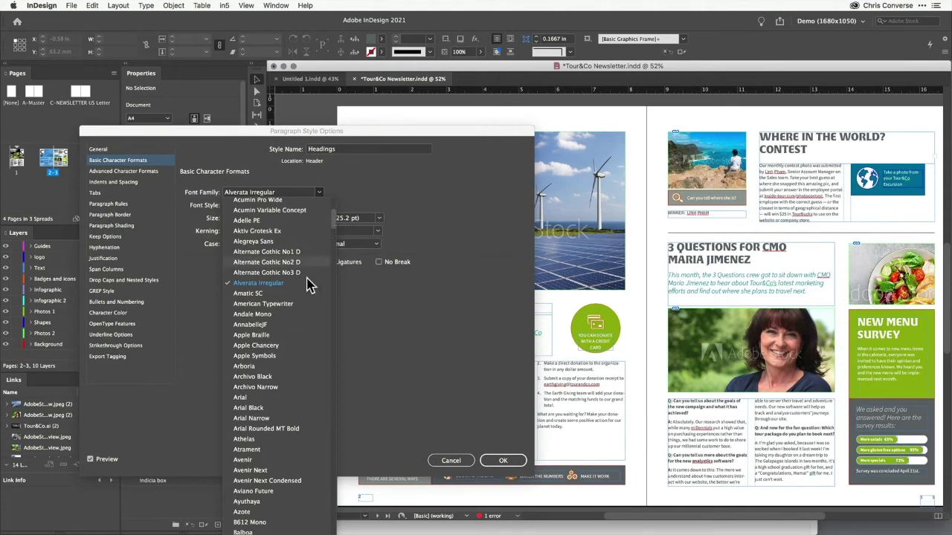
left_click(255, 273)
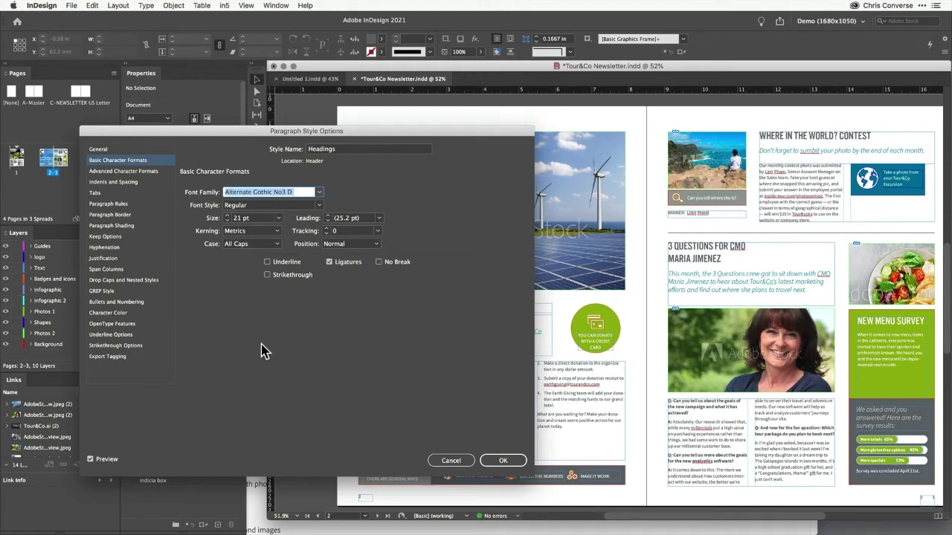
left_click(260, 218)
type("36")
key("Tab")
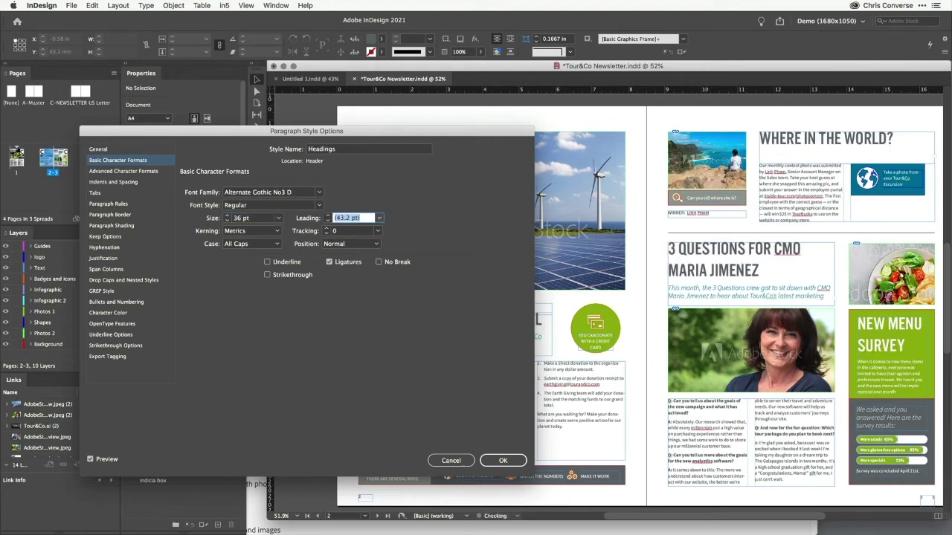
type("34")
key("Tab")
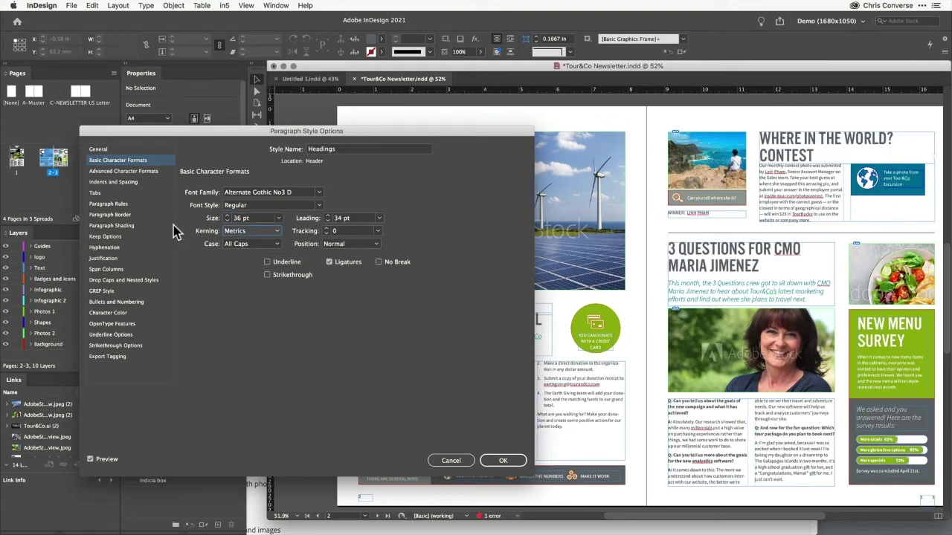
Step: Make the Headings colour Blue and the case Normal, then confirm the style
left_click(120, 315)
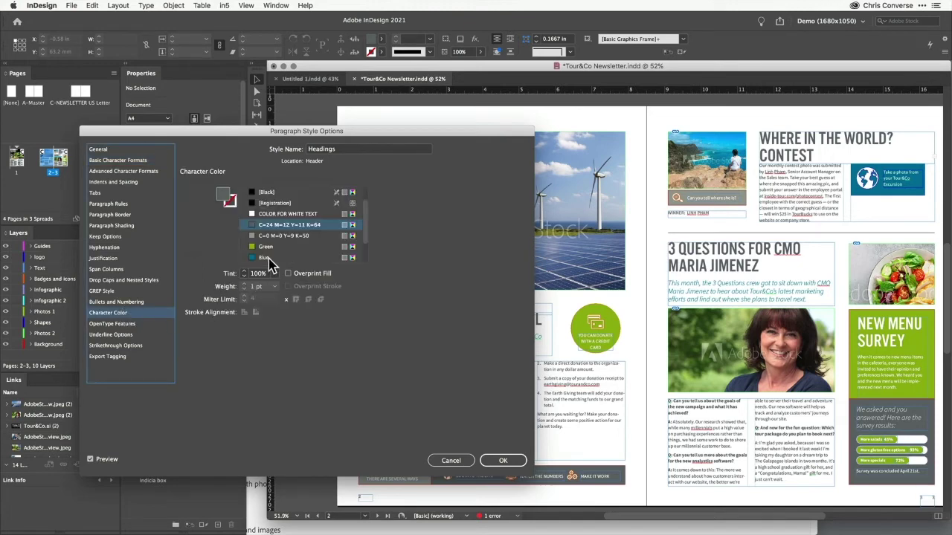
left_click(265, 258)
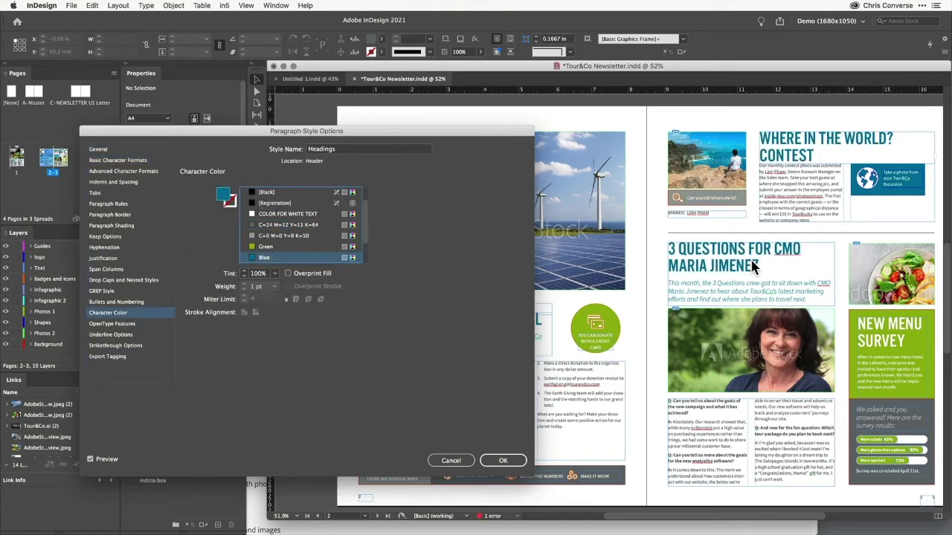
left_click(123, 161)
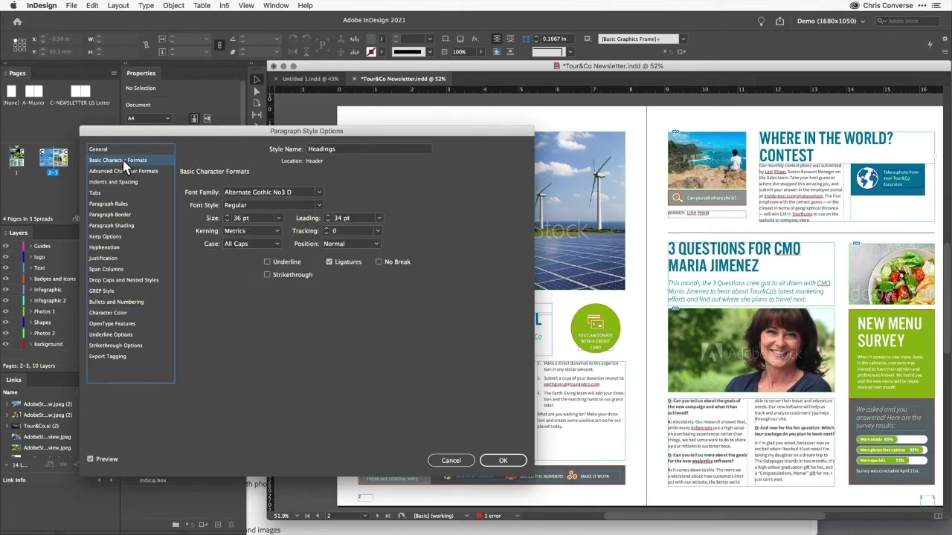
left_click(271, 244)
left_click(271, 257)
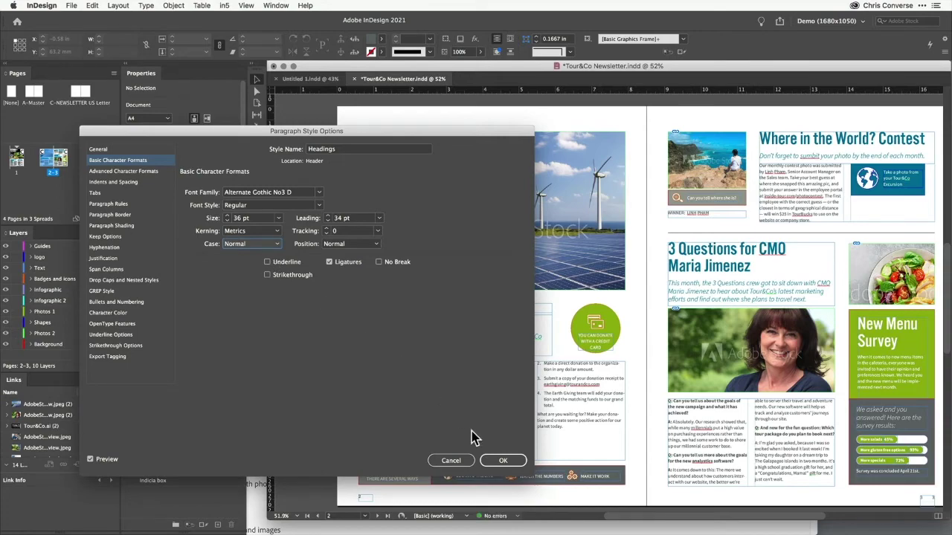
left_click(503, 461)
Step: Check the restyled headings on page 1 and then on page 4
key("shift+Page_Up")
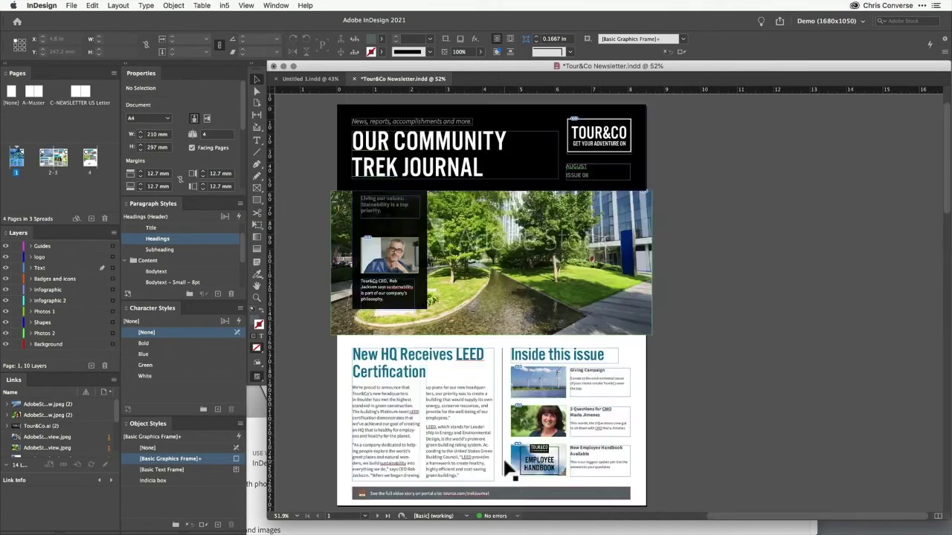
key("shift+Page_Down")
key("shift+Page_Down")
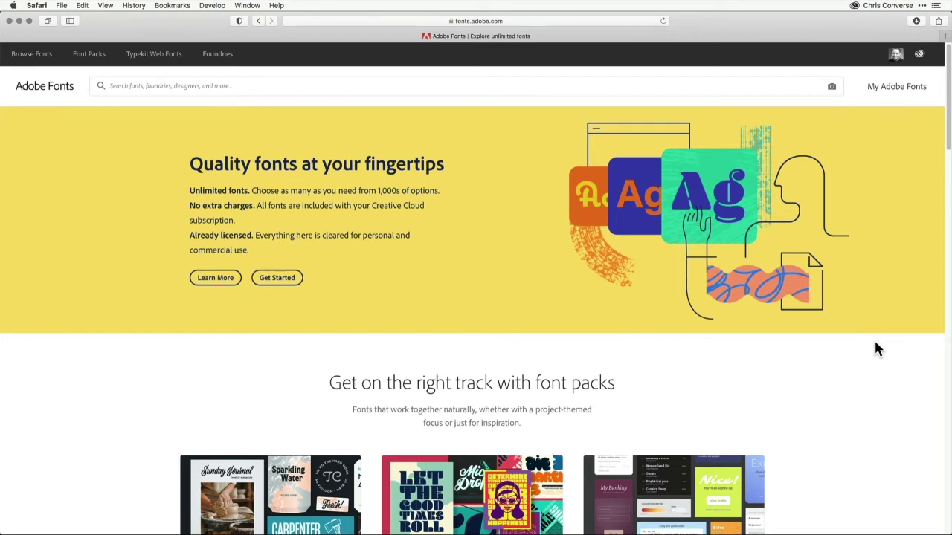
Step: Browse the 279 active fonts under My Adobe Fonts, then bring up the Creative Cloud desktop app
left_click(895, 89)
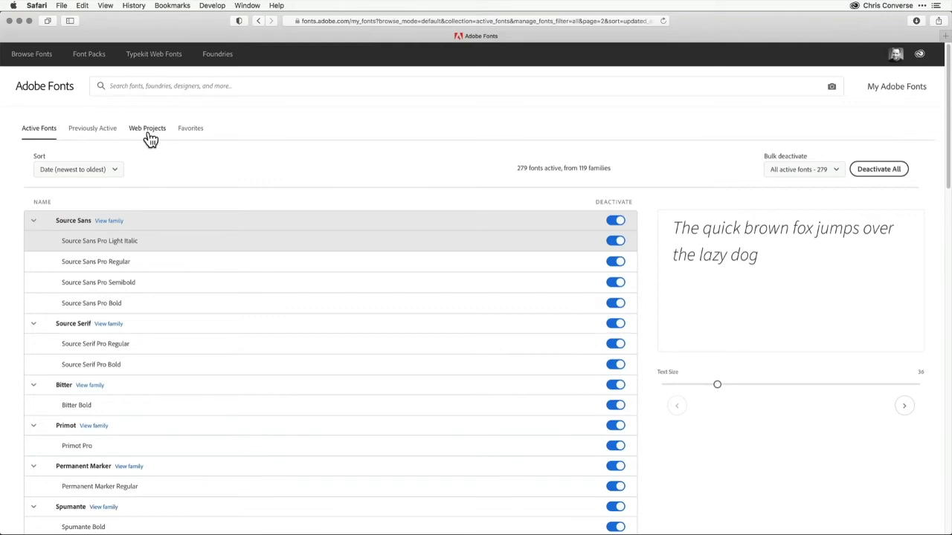
scroll(15, 288, "down", 5)
scroll(15, 288, "down", 15)
scroll(15, 288, "down", 10)
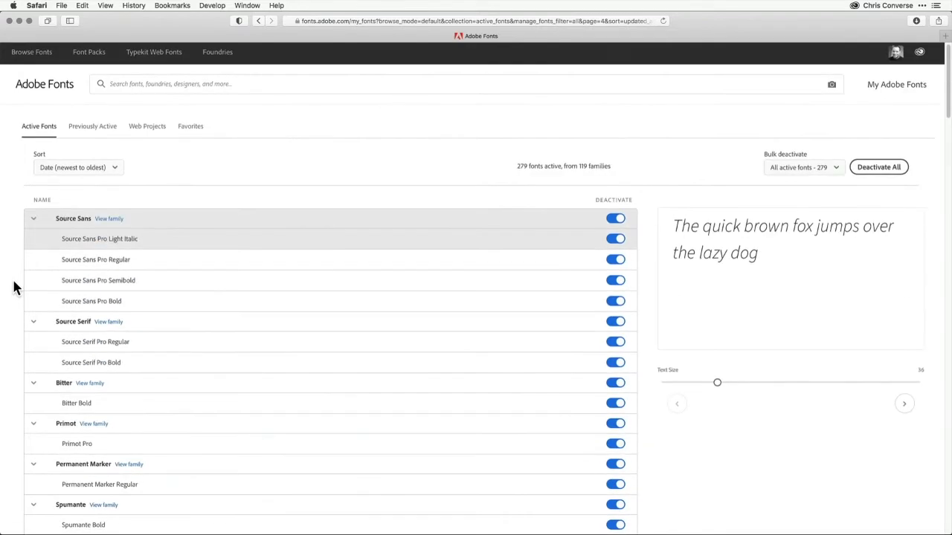
left_click(854, 5)
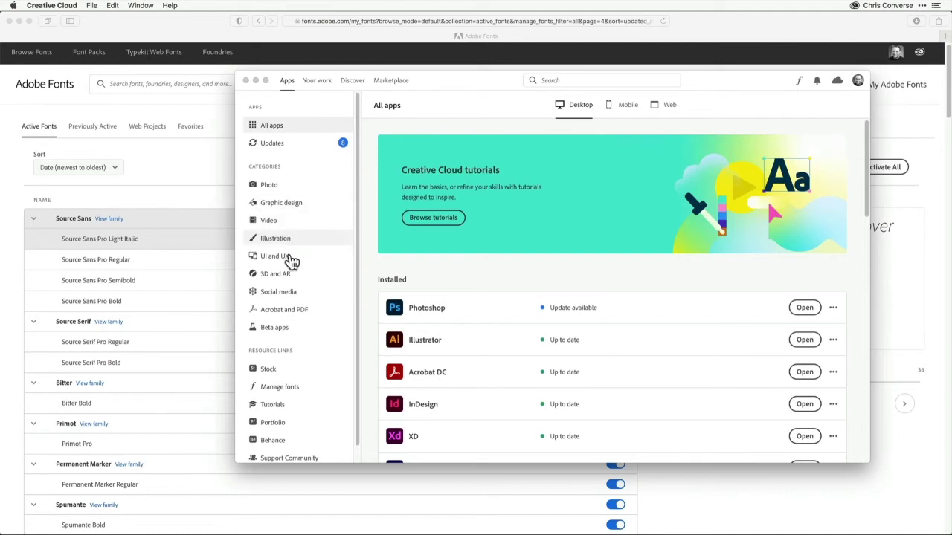
Step: Show Manage fonts in Creative Cloud and scroll through the active fonts list
left_click(281, 392)
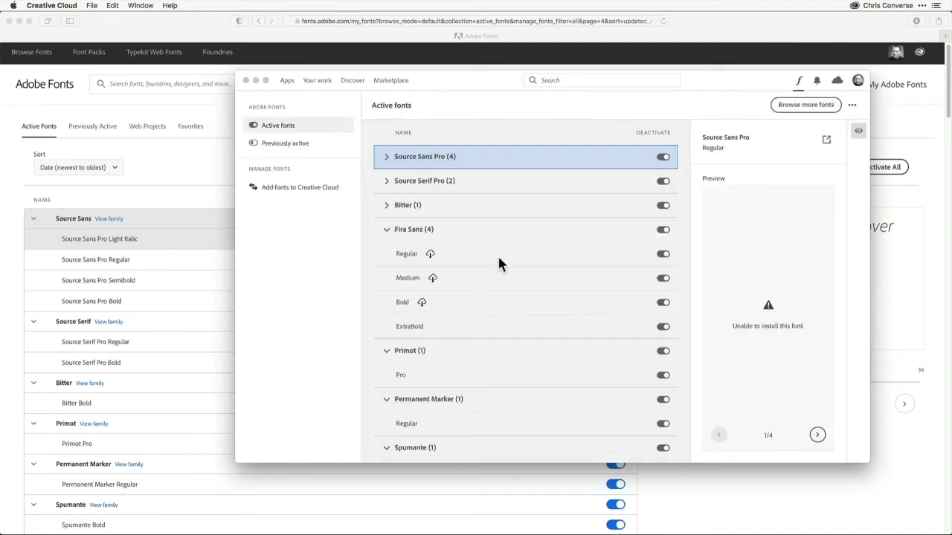
scroll(556, 352, "down", 20)
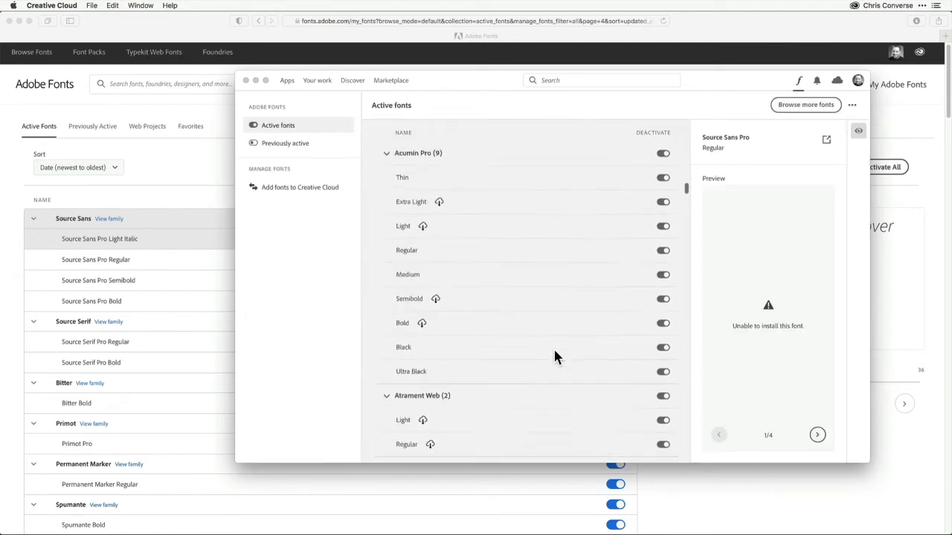